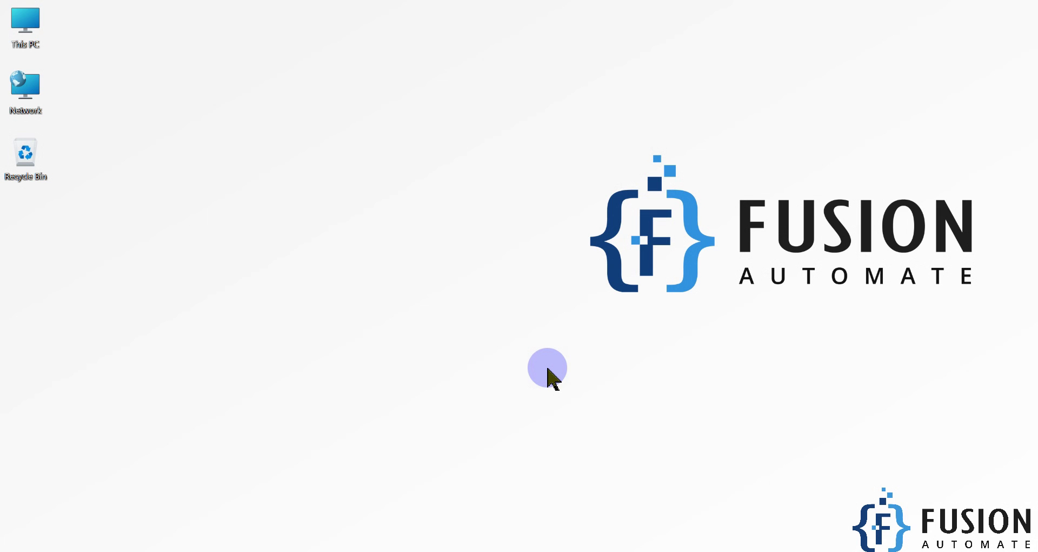
# Step: Open the LabVIEW + Modbus course page and highlight the Read Holding Register Data lesson wording
pyautogui.click(275, 549)
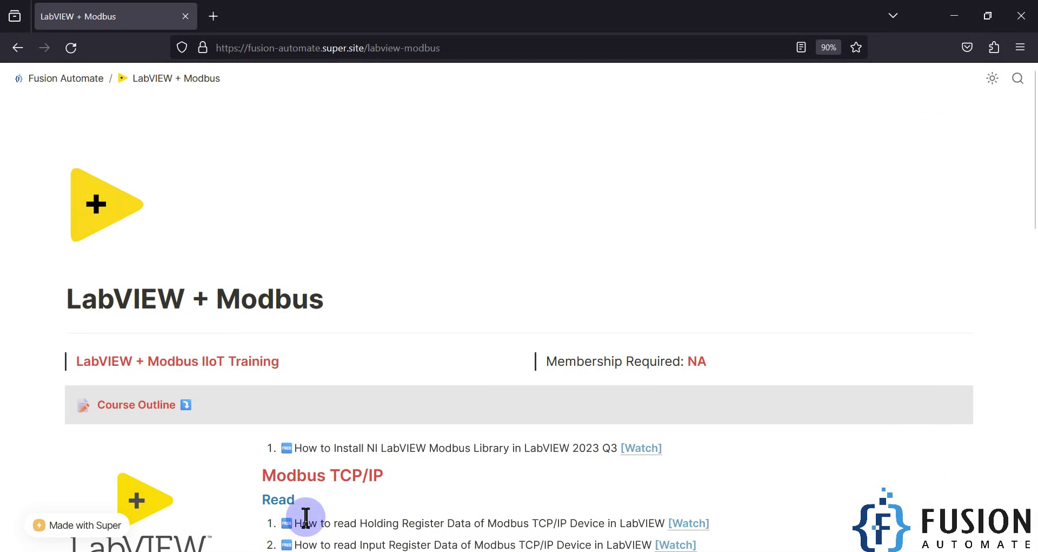
pyautogui.scroll(-8, 434, 364)
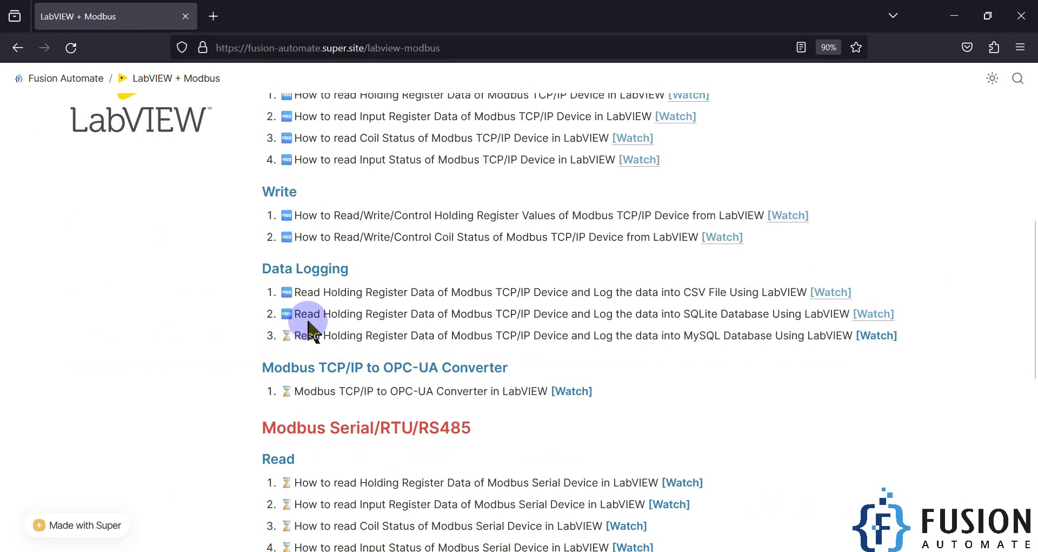
pyautogui.moveTo(297, 314); pyautogui.dragTo(533, 312)
pyautogui.moveTo(683, 313); pyautogui.dragTo(718, 314)
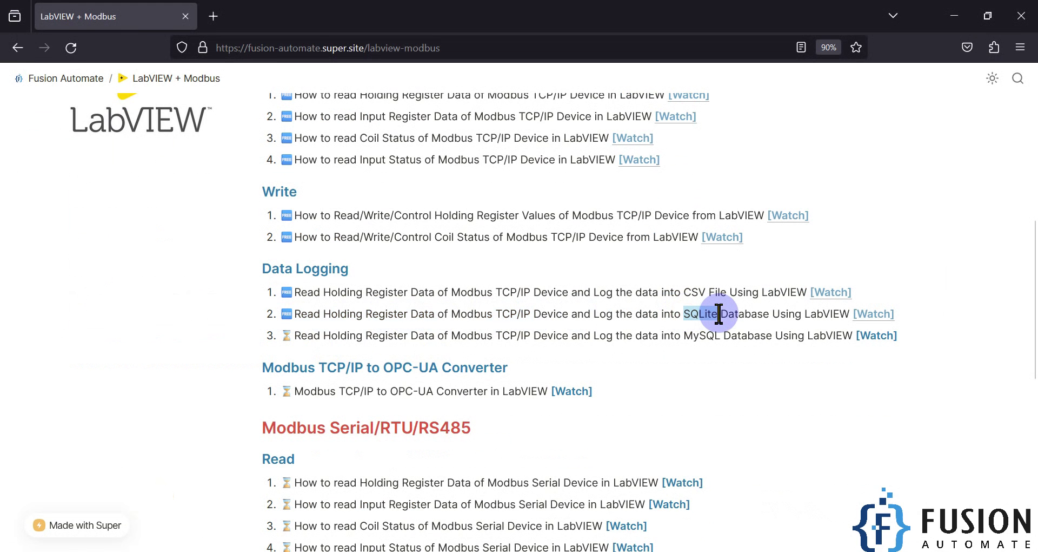
# Step: Glance at the Modbus Slave register table, scroll the course page to the OPC-UA Converter lesson, and return to Modbus Slave
pyautogui.click(568, 543)
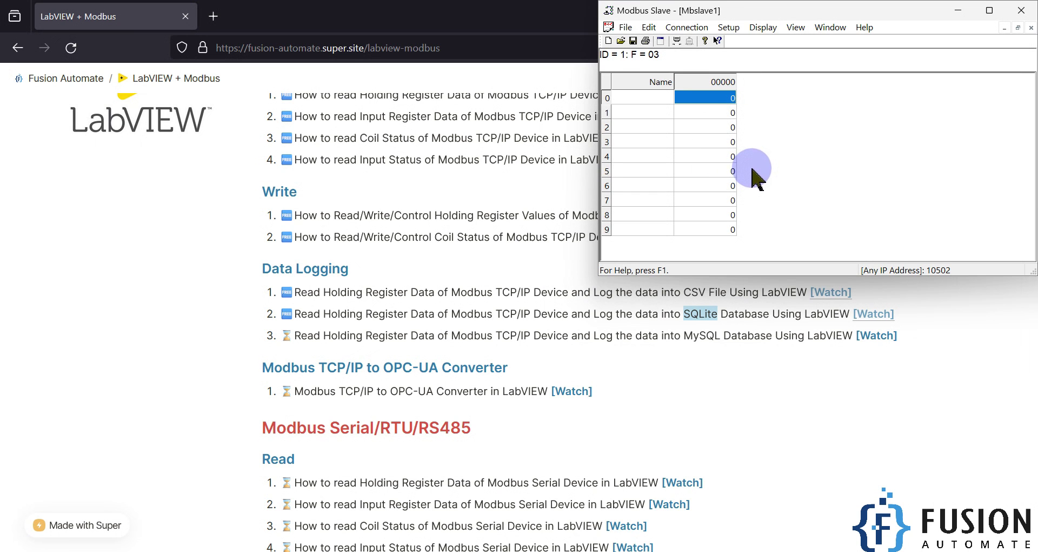
pyautogui.click(559, 303)
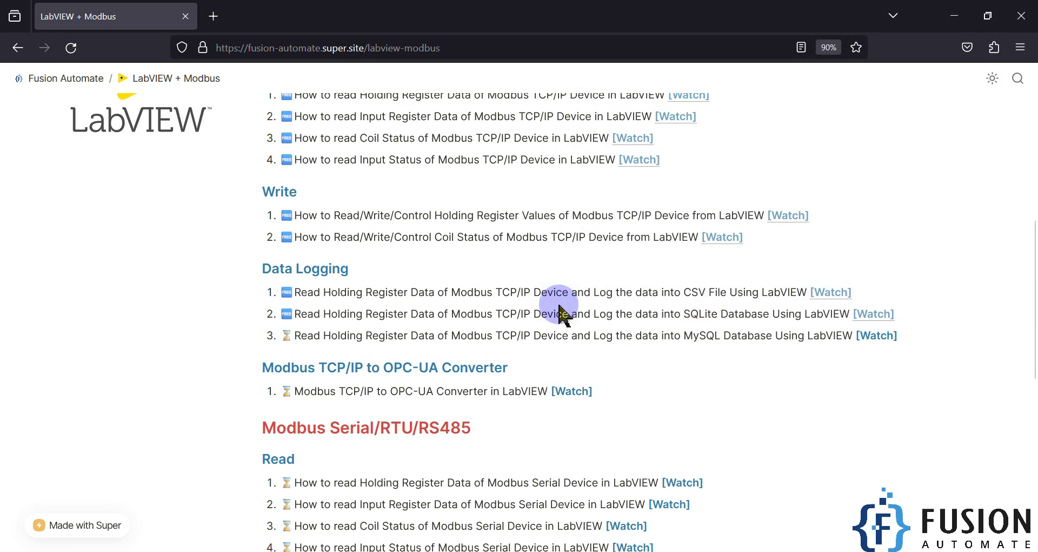
pyautogui.scroll(-3, 559, 314)
pyautogui.moveTo(295, 320); pyautogui.dragTo(460, 317)
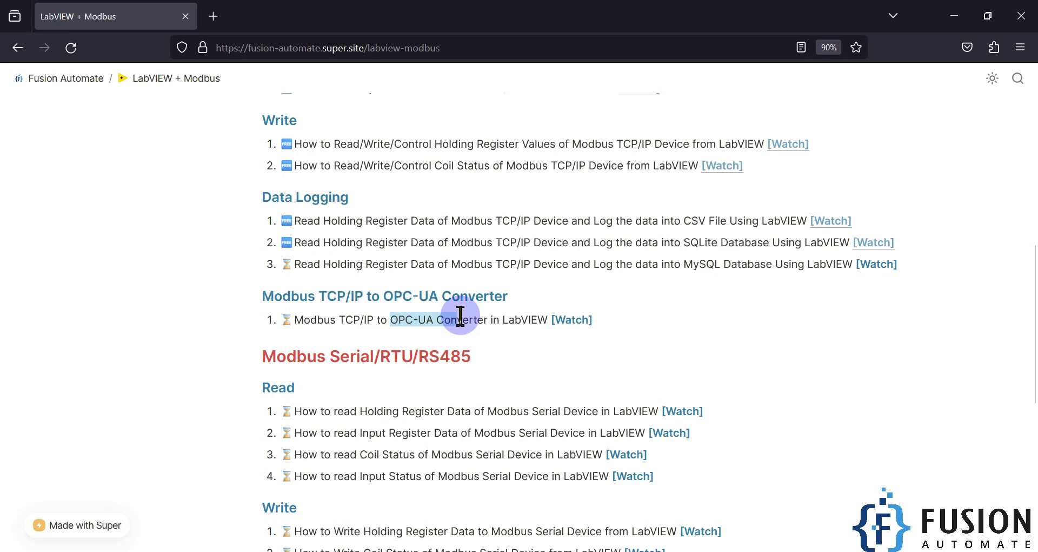
pyautogui.hotkey('alt', 'Tab')
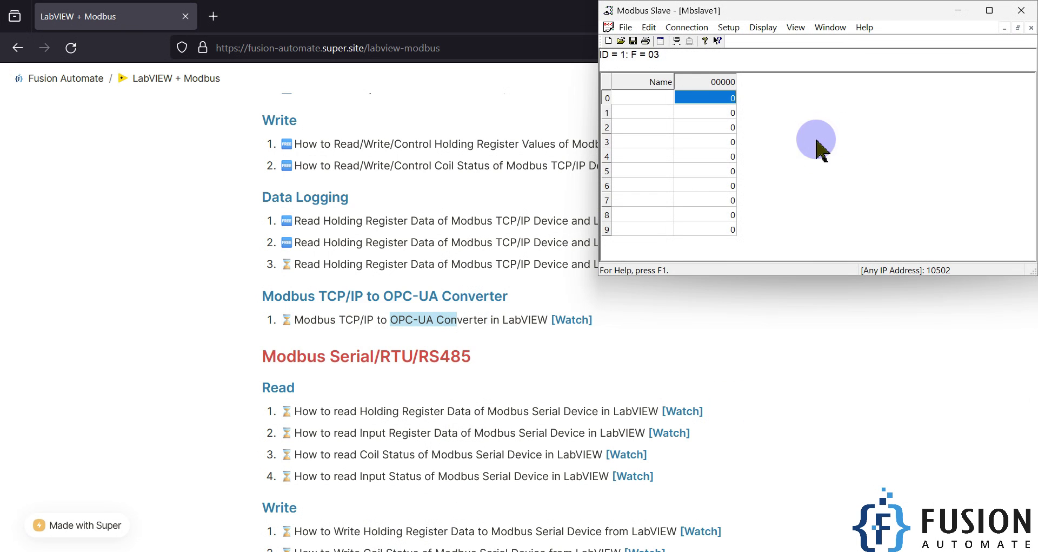
# Step: Select holding registers 0–3 in Modbus Slave, then show UaExpert monitoring HR0–HR3 at 0
pyautogui.moveTo(607, 99); pyautogui.dragTo(687, 149)
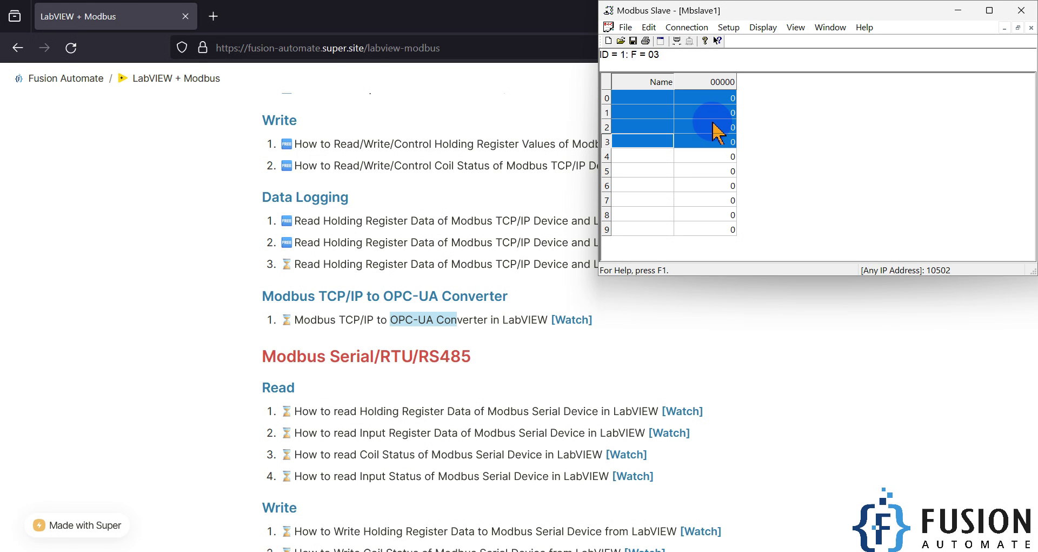
pyautogui.click(709, 98)
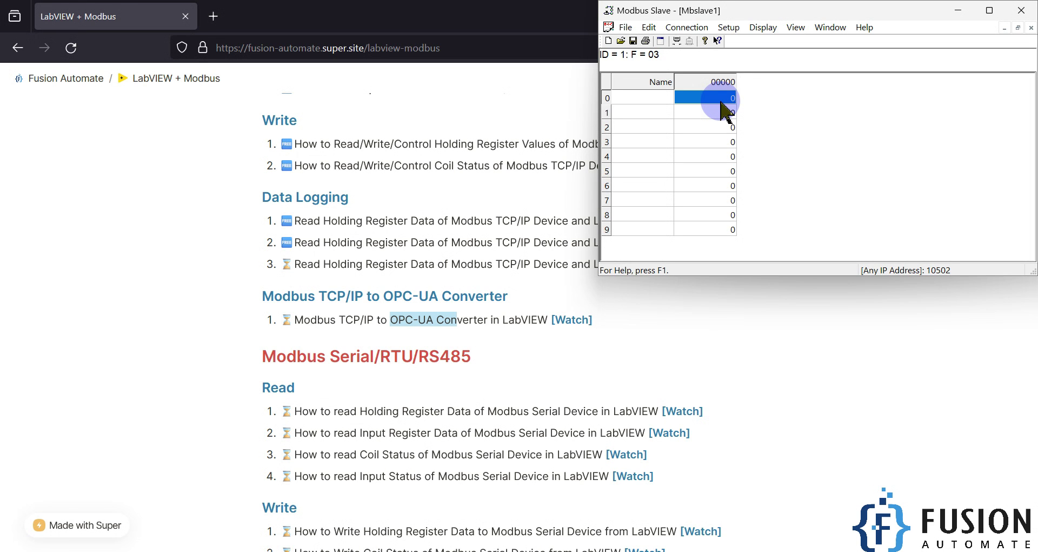
pyautogui.click(503, 549)
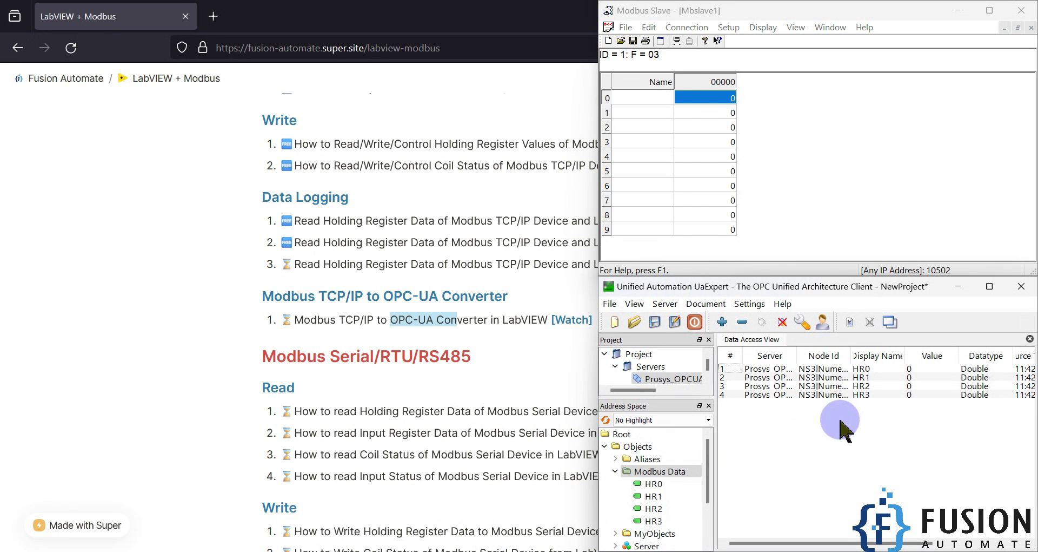
# Step: Set Modbus Slave holding register 0 to 5
pyautogui.doubleClick(724, 99)
pyautogui.write('5')
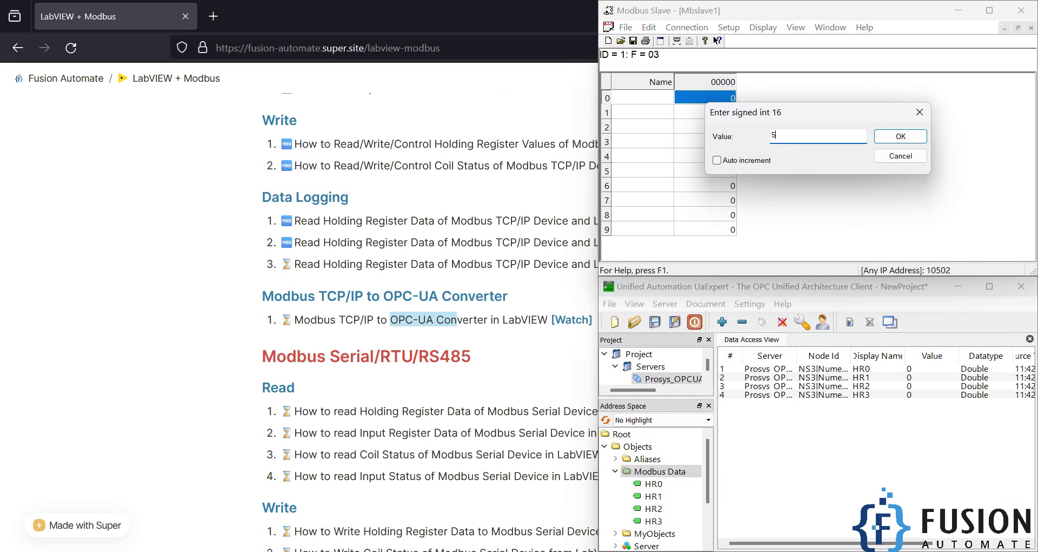
pyautogui.press('Return')
# Step: Widen UaExpert's Display Name column to confirm HR0 still reads 0, then bring up Prosys
pyautogui.click(919, 369)
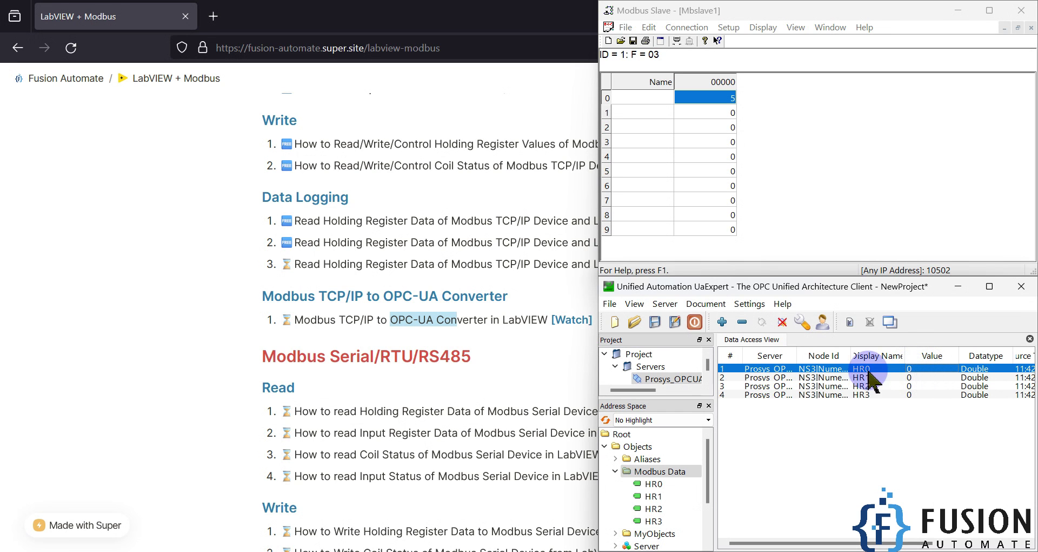
pyautogui.moveTo(905, 353); pyautogui.dragTo(914, 352)
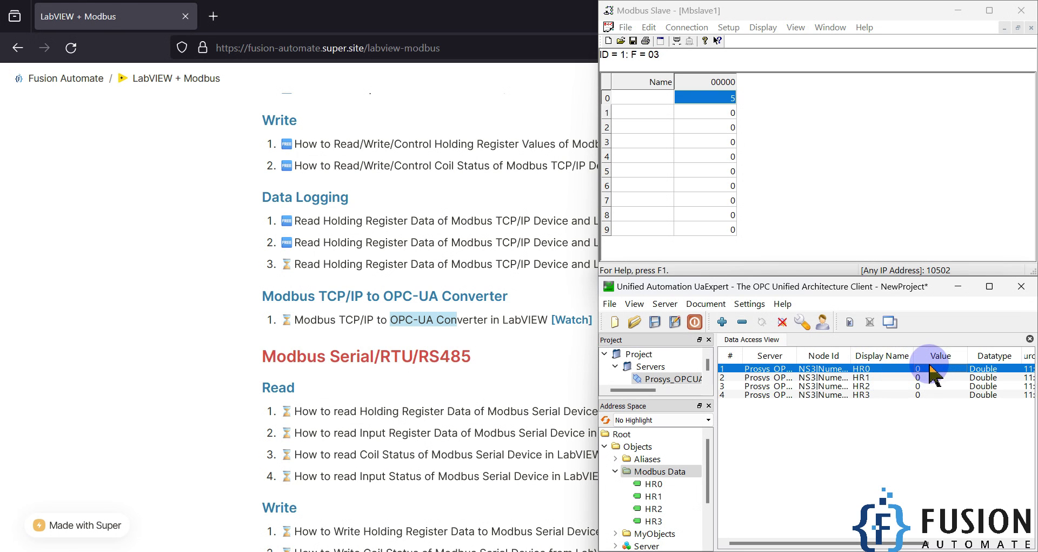
pyautogui.click(807, 154)
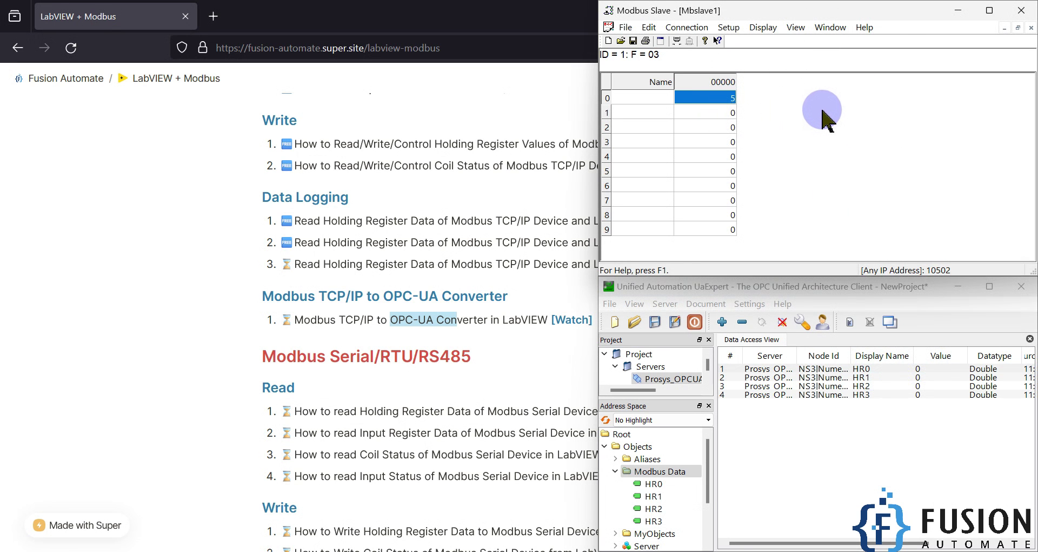
pyautogui.click(834, 452)
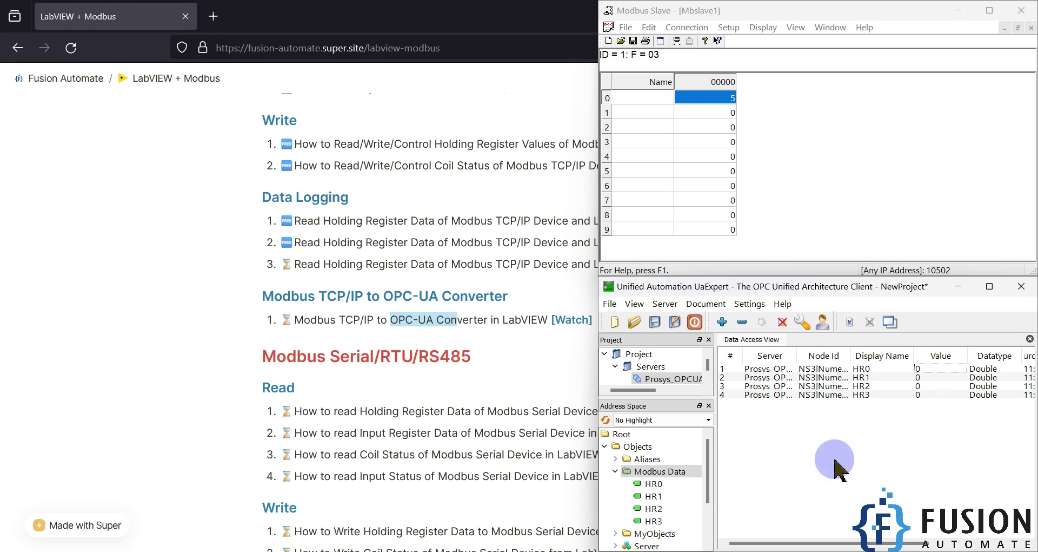
pyautogui.hotkey('alt', 'Tab')
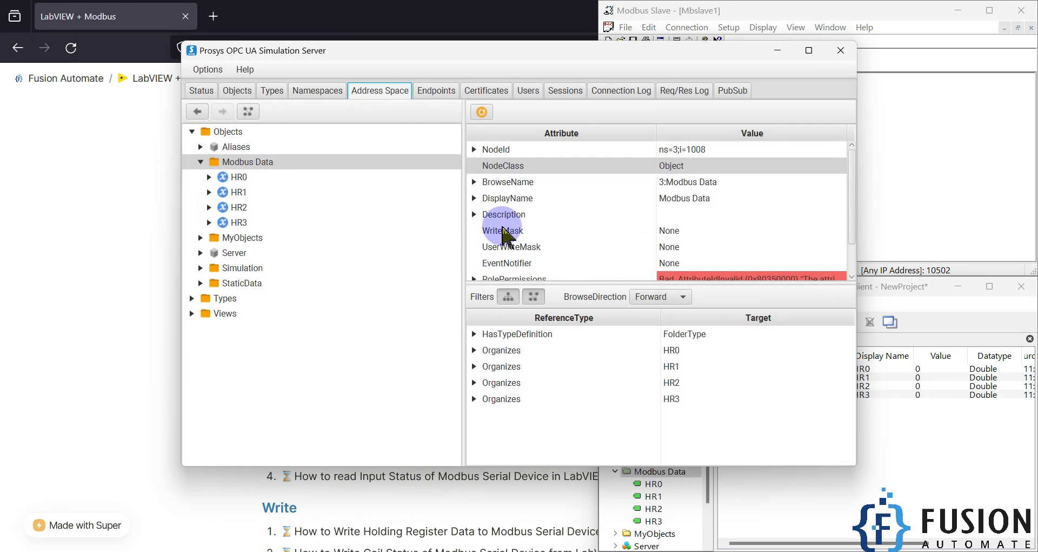
# Step: Inspect the Modbus Data folder and HR0 variable attributes in Prosys, then switch to the Objects page
pyautogui.click(897, 144)
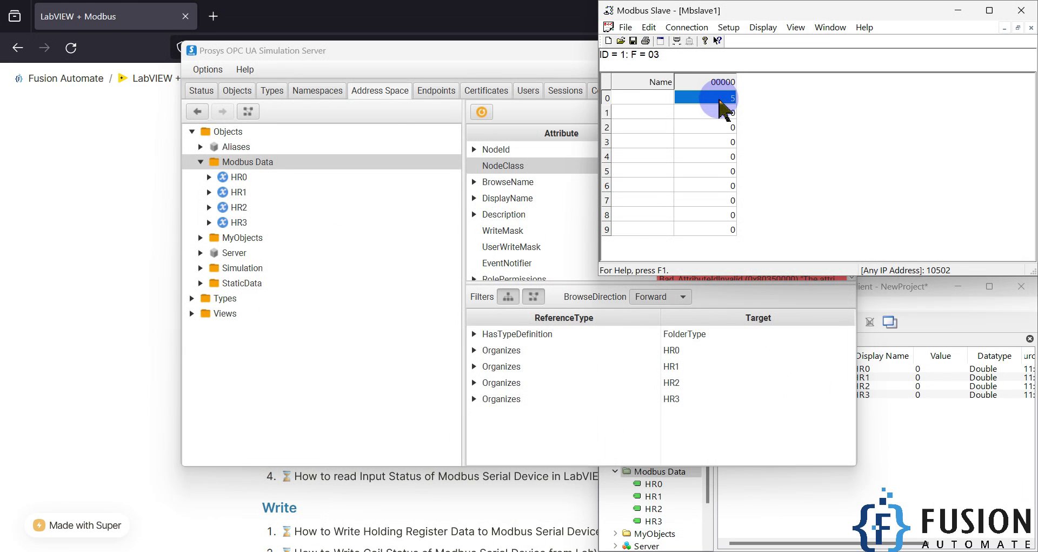
pyautogui.click(251, 177)
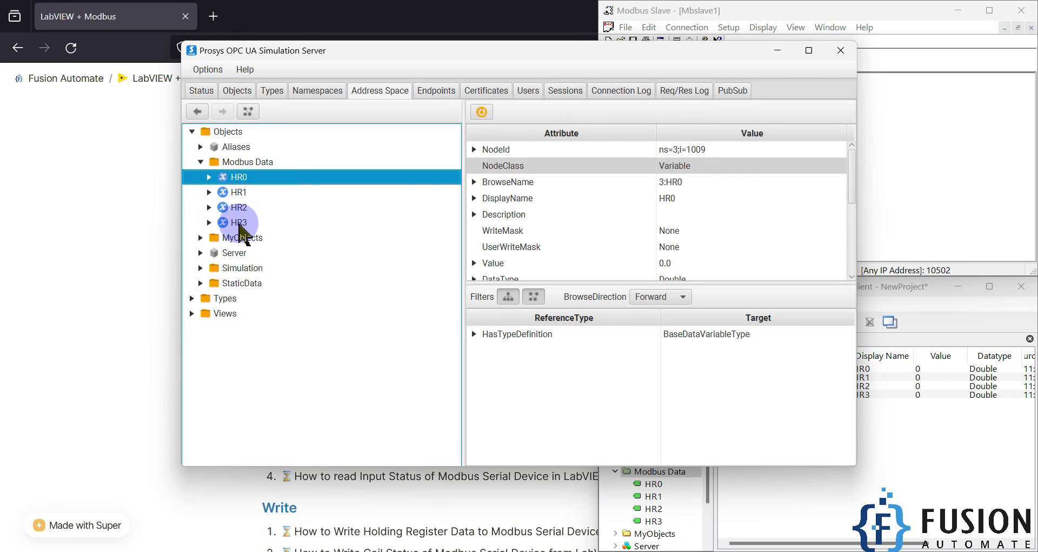
pyautogui.click(248, 163)
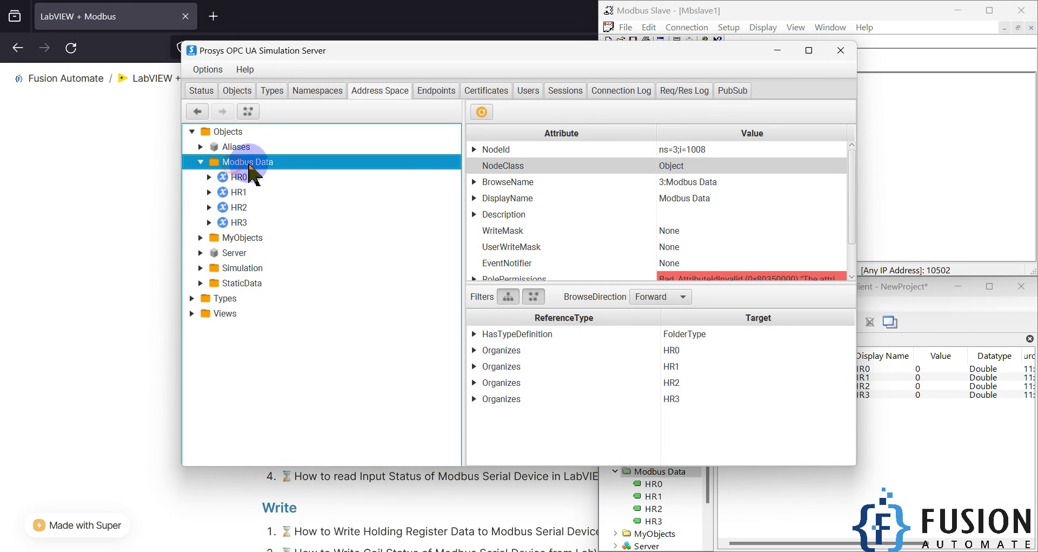
pyautogui.click(240, 176)
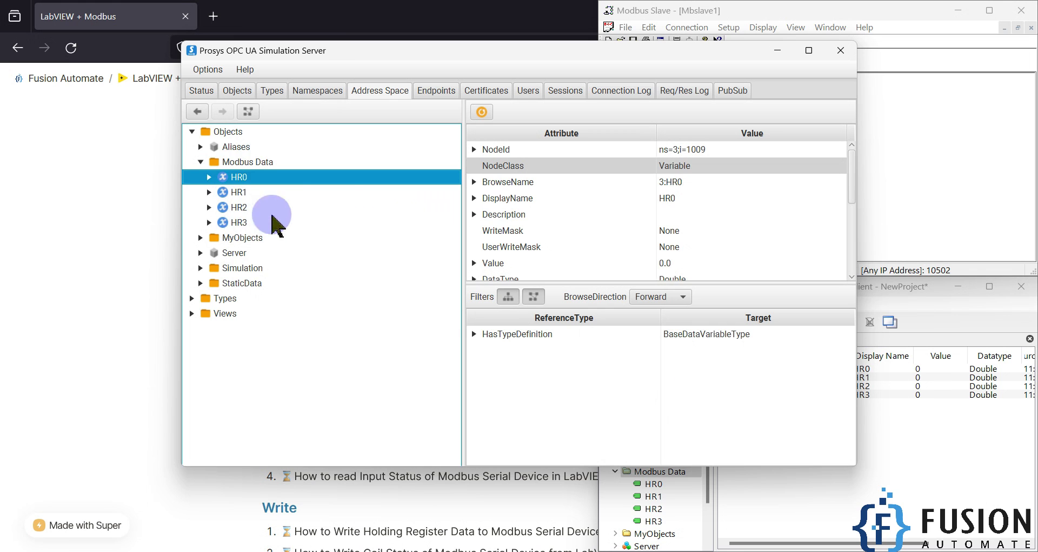
pyautogui.click(250, 162)
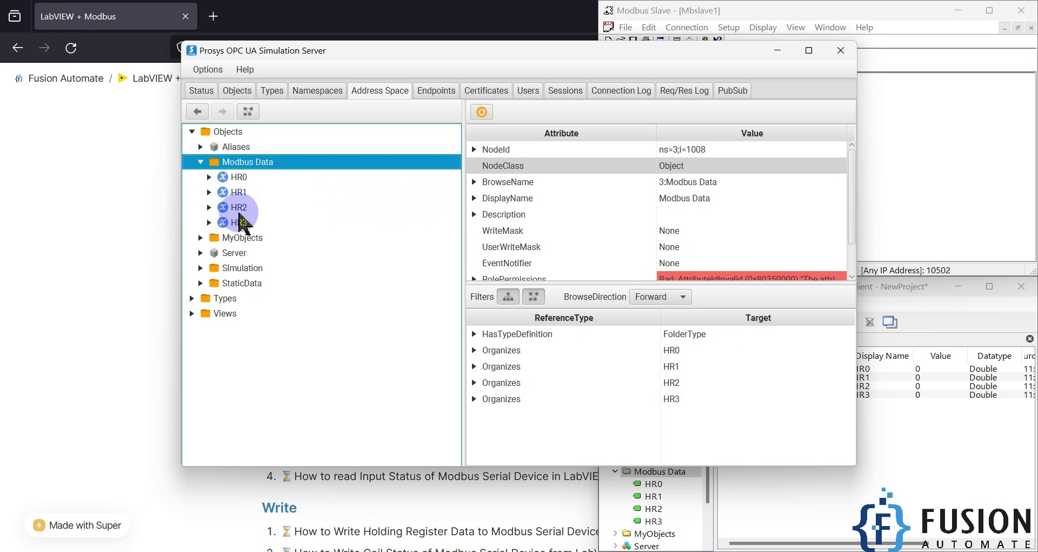
pyautogui.click(239, 92)
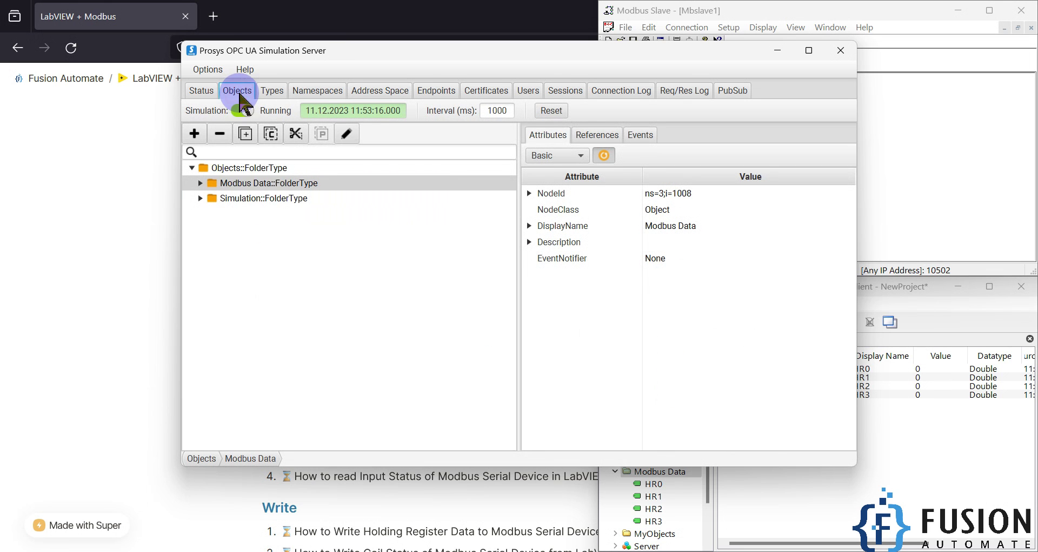
# Step: Expand Modbus Data in the Prosys Objects tree and review the HR0–HR3 node attributes
pyautogui.click(199, 136)
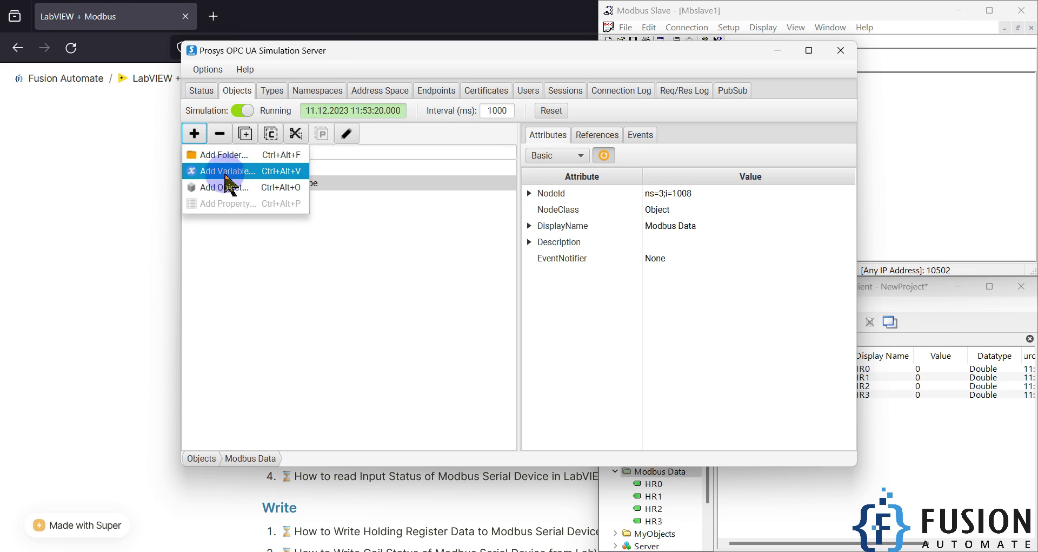
pyautogui.click(415, 278)
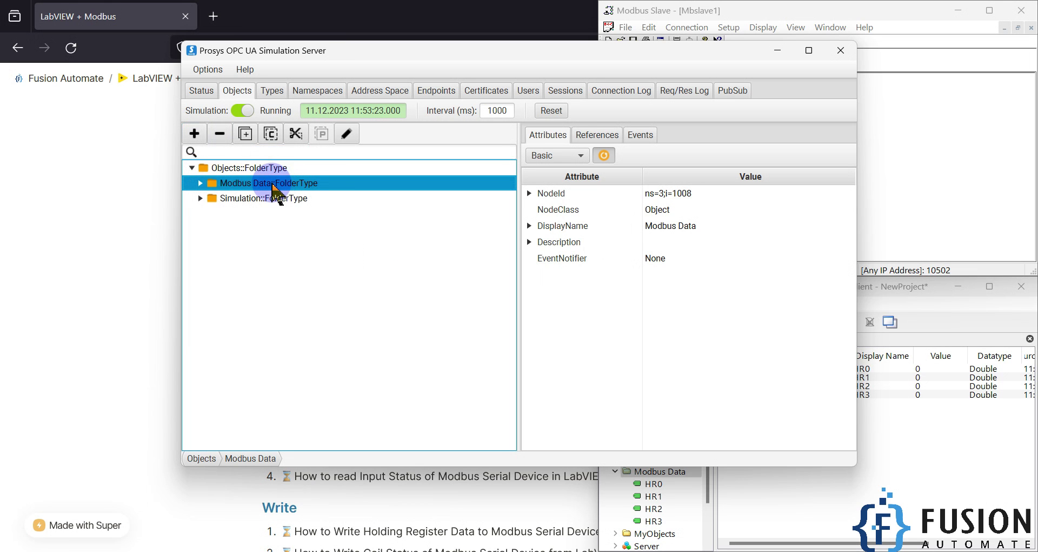
pyautogui.click(200, 184)
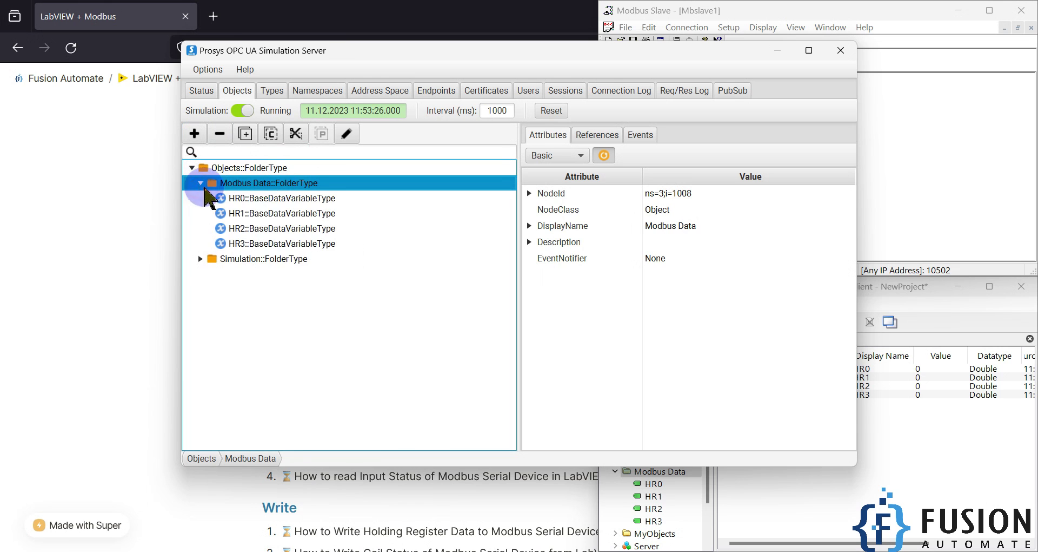
pyautogui.click(276, 199)
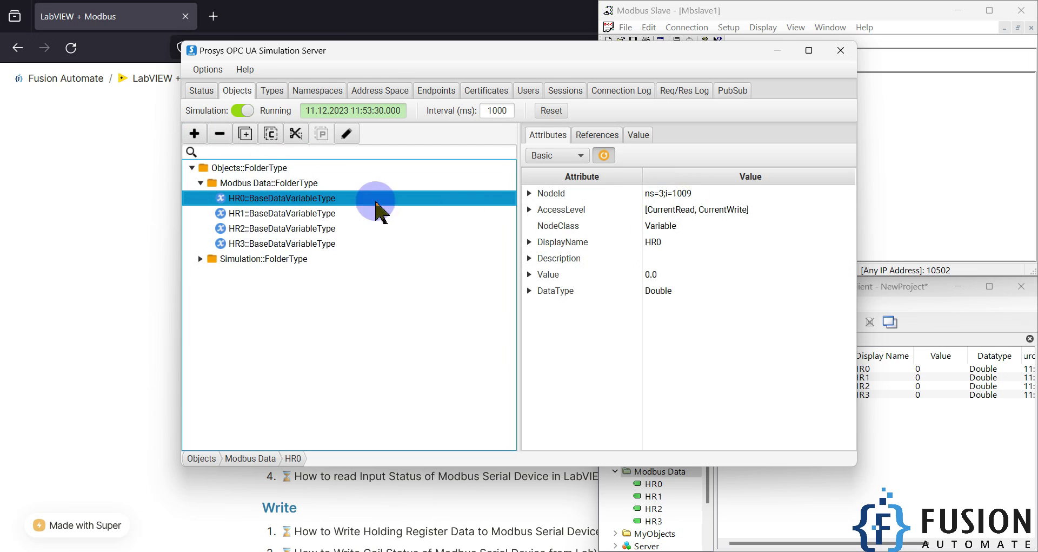
pyautogui.click(274, 214)
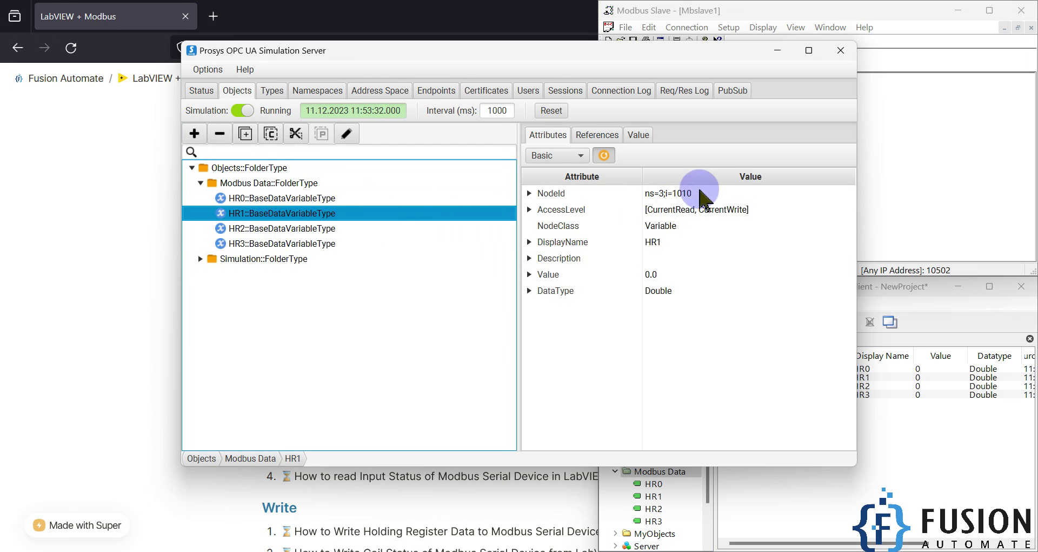
pyautogui.click(272, 230)
pyautogui.click(269, 244)
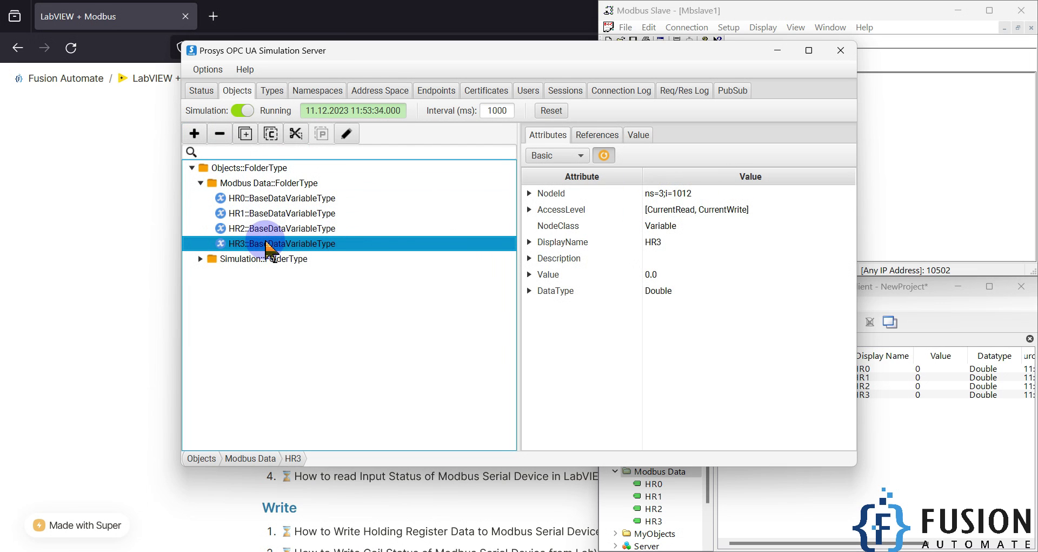
pyautogui.click(943, 223)
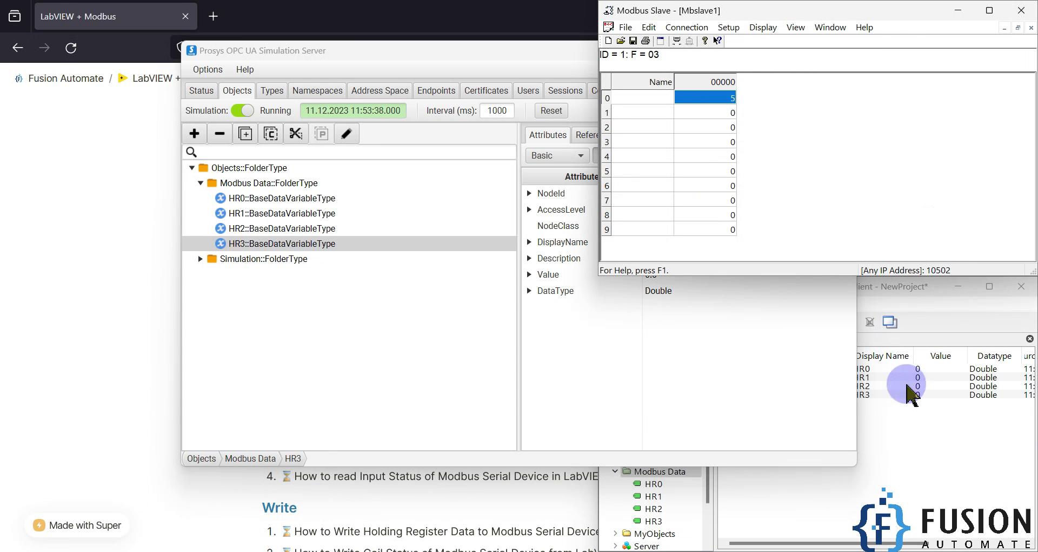
# Step: Confirm UaExpert's Data Access View shows HR0–HR3, including HR3, all reading 0
pyautogui.click(913, 427)
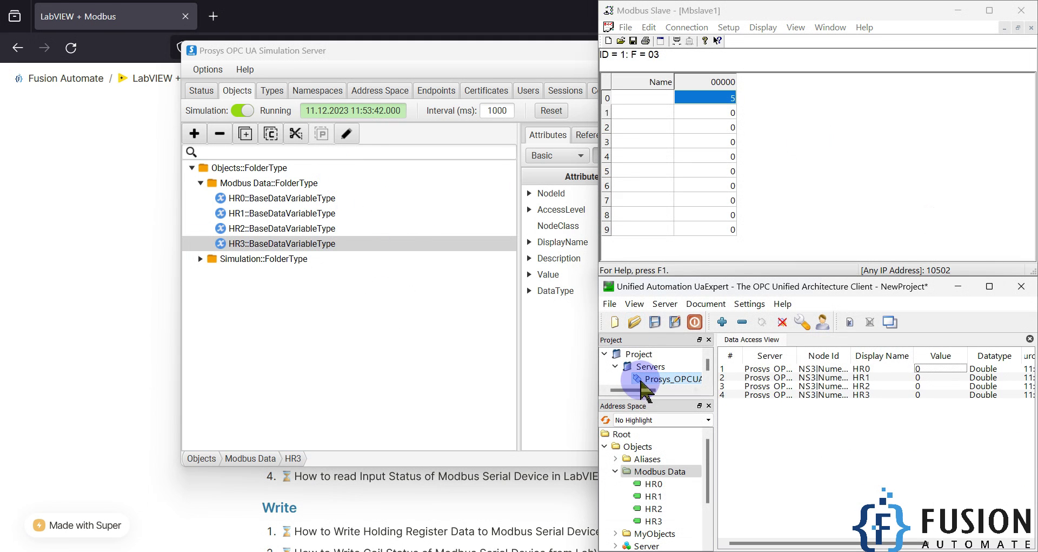
pyautogui.click(929, 428)
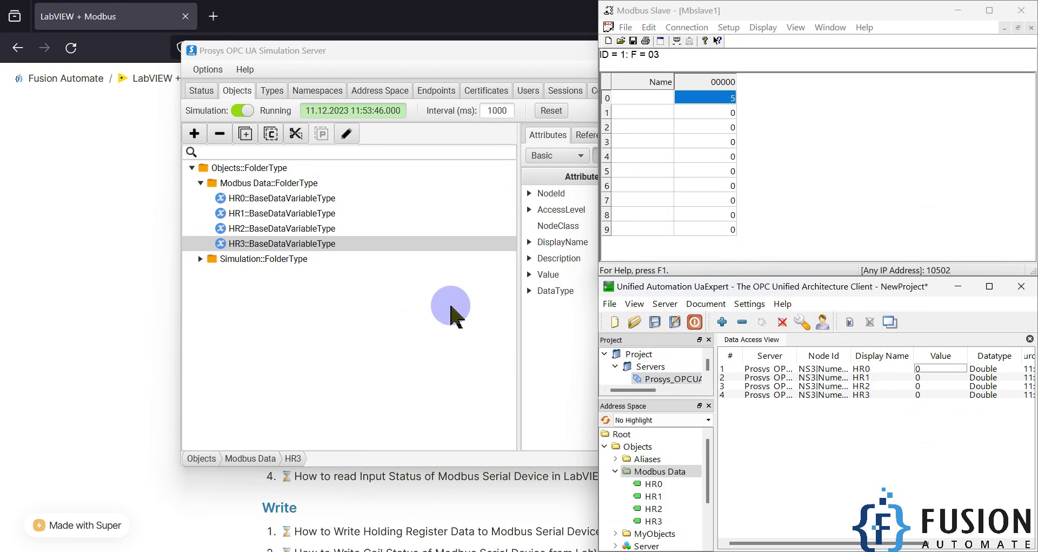
pyautogui.click(946, 393)
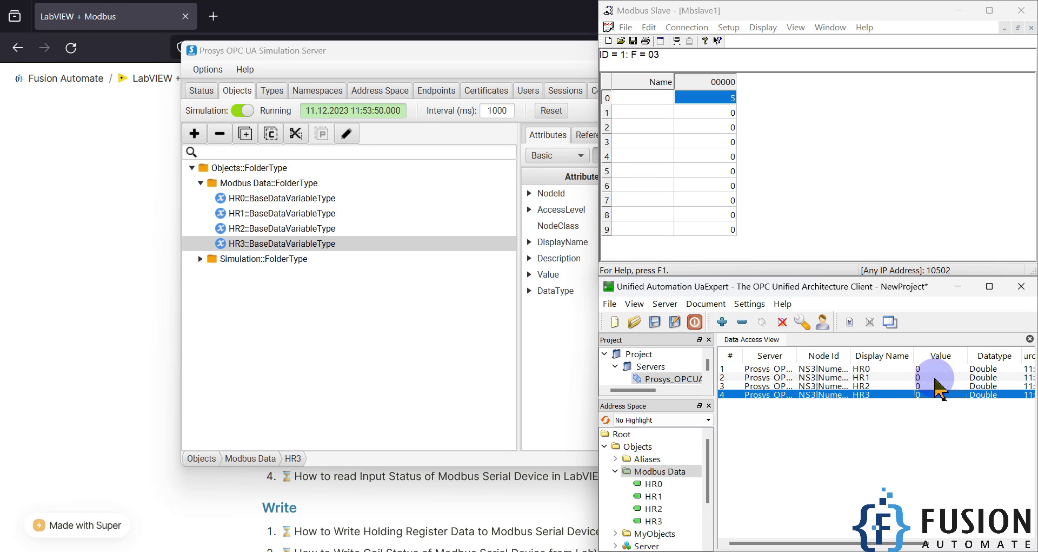
pyautogui.click(453, 370)
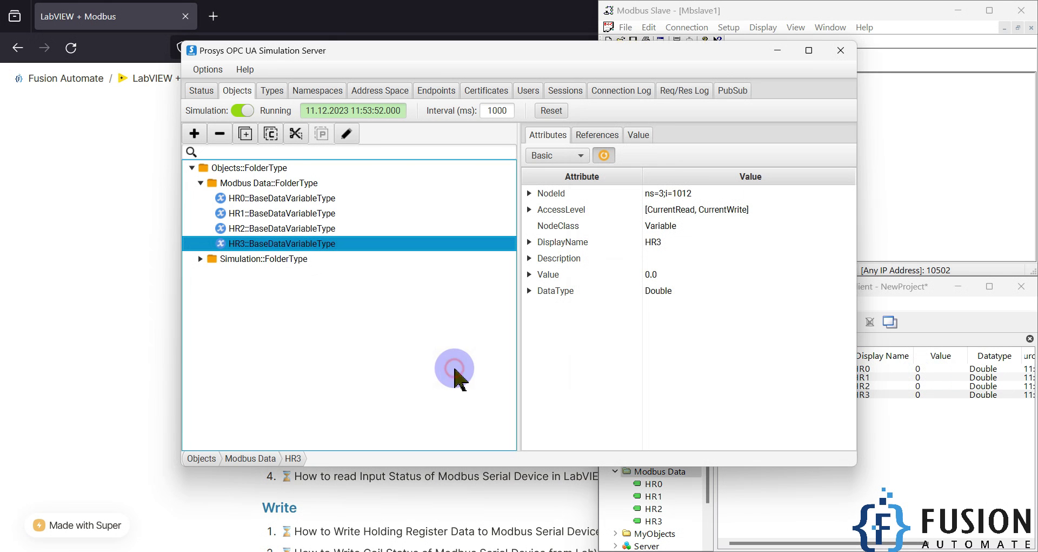
# Step: Show Modbus Data on the Prosys Address Space page and snap UaExpert to the right half
pyautogui.click(268, 182)
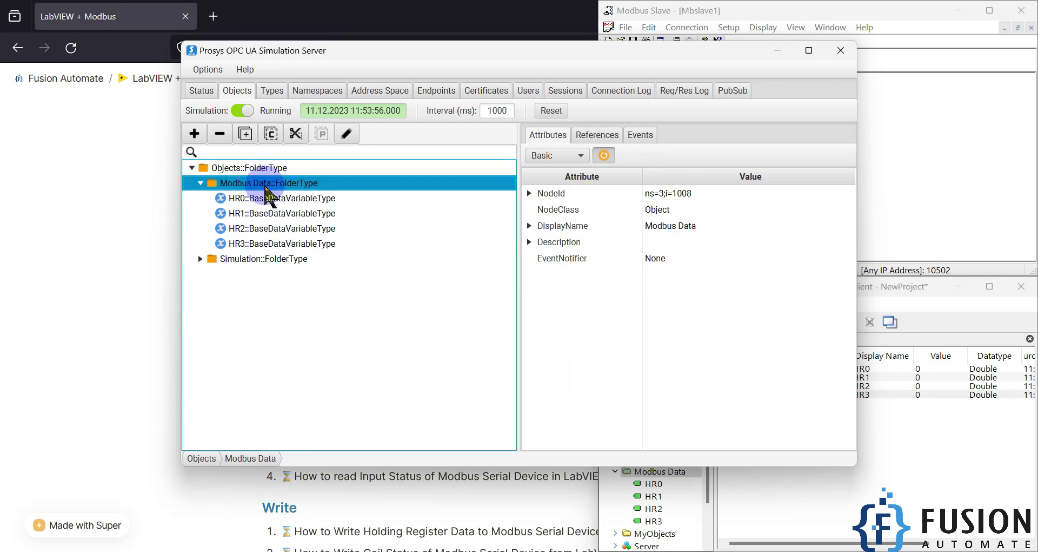
pyautogui.click(378, 90)
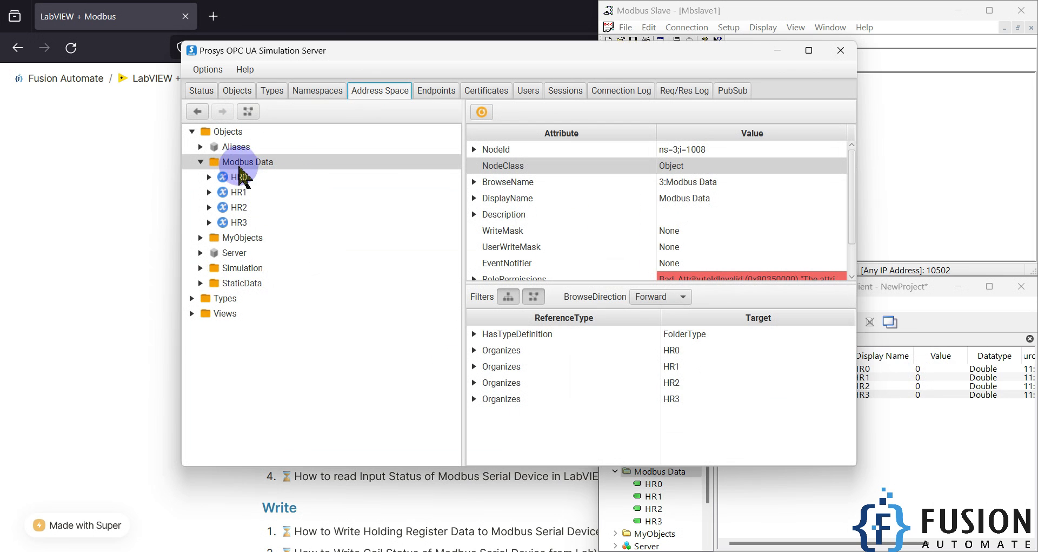
pyautogui.click(923, 468)
pyautogui.moveTo(855, 286); pyautogui.dragTo(1033, 254)
pyautogui.click(343, 24)
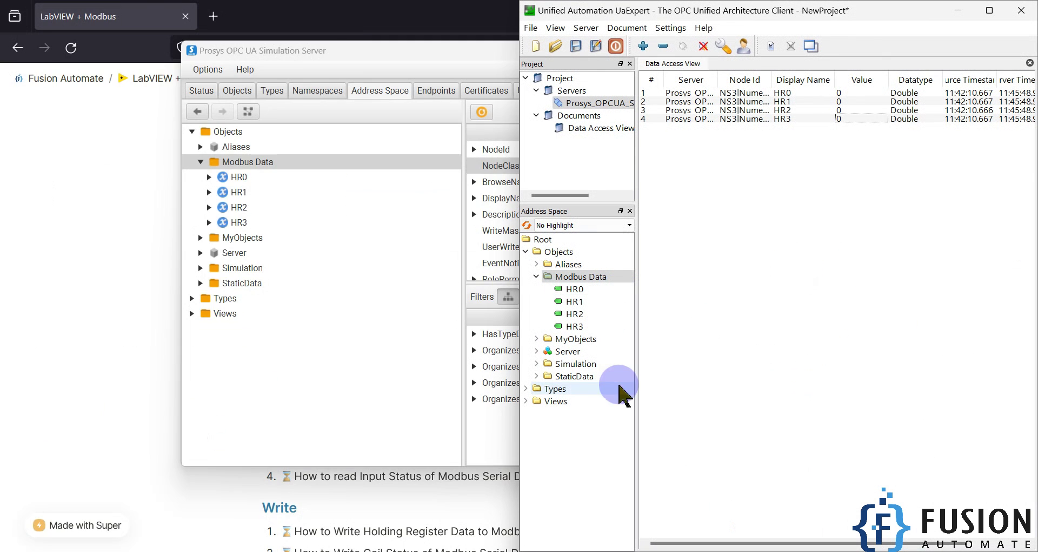
pyautogui.click(536, 364)
pyautogui.moveTo(581, 376); pyautogui.dragTo(800, 134)
pyautogui.moveTo(581, 388); pyautogui.dragTo(859, 275)
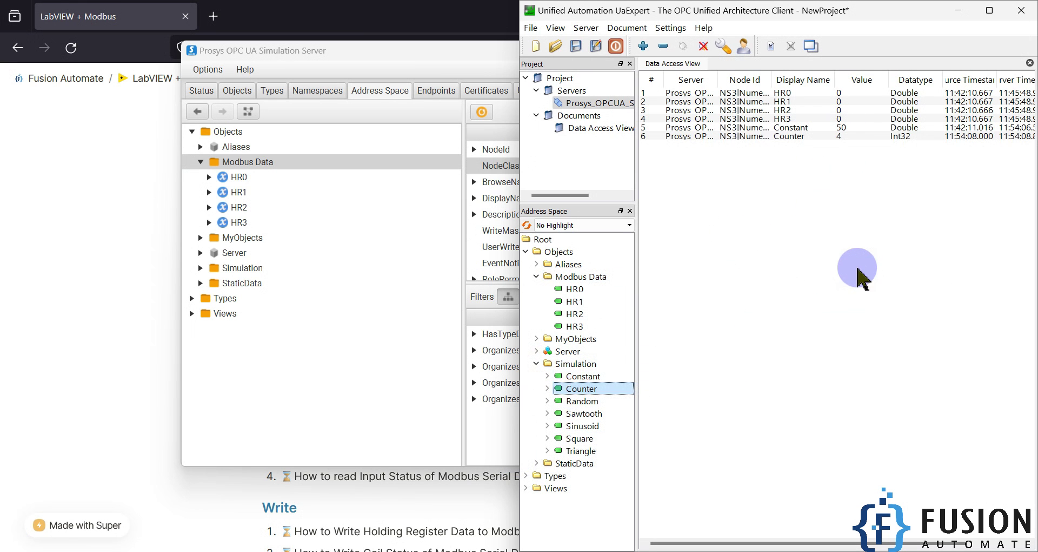
pyautogui.click(853, 131)
pyautogui.keyDown('shift'); pyautogui.click(855, 137); pyautogui.keyUp('shift')
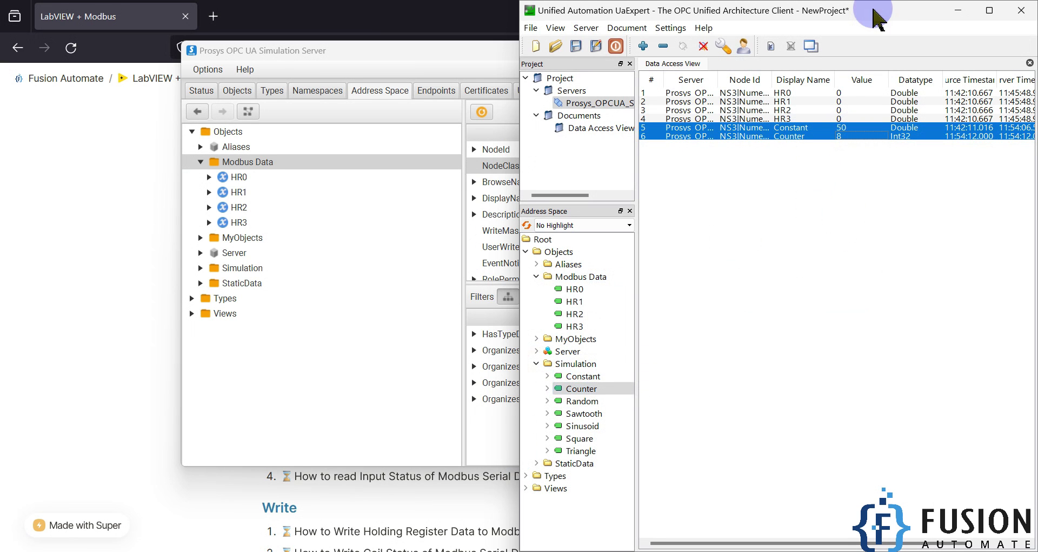
pyautogui.press('Delete')
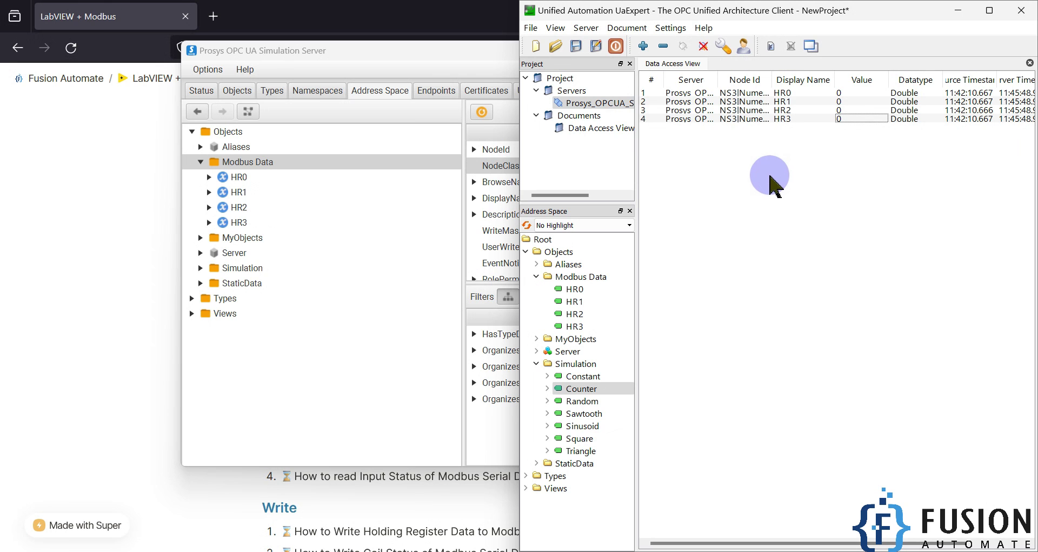
pyautogui.click(456, 30)
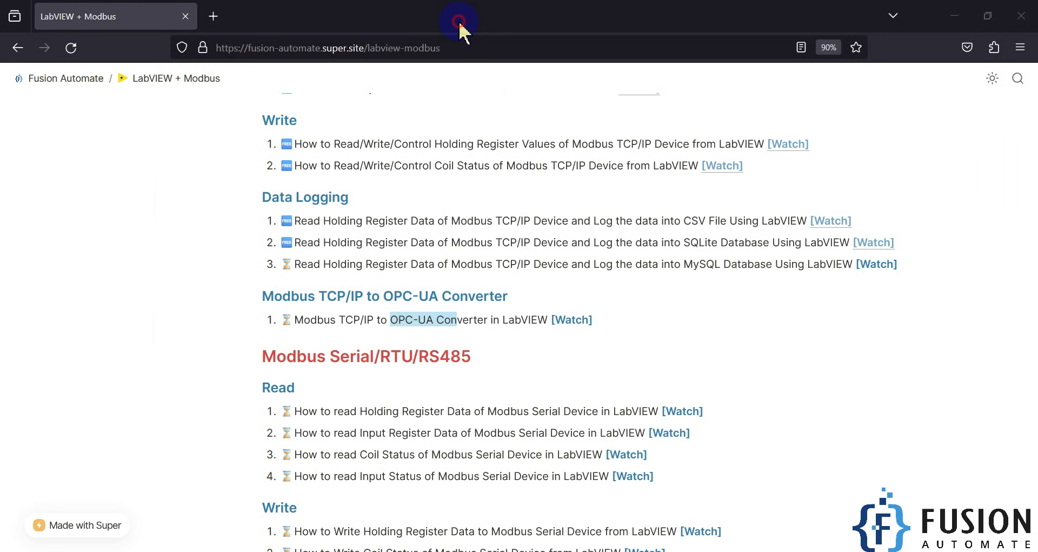
# Step: Minimize Firefox, bring up the LabVIEW converter front panel, and snap UaExpert bottom-right
pyautogui.click(954, 17)
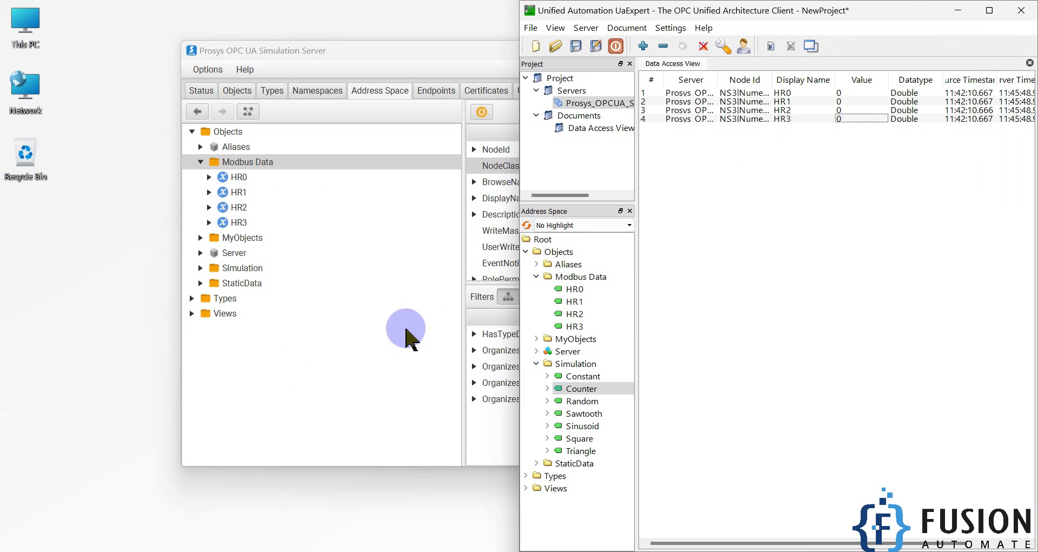
pyautogui.hotkey('alt', 'Tab')
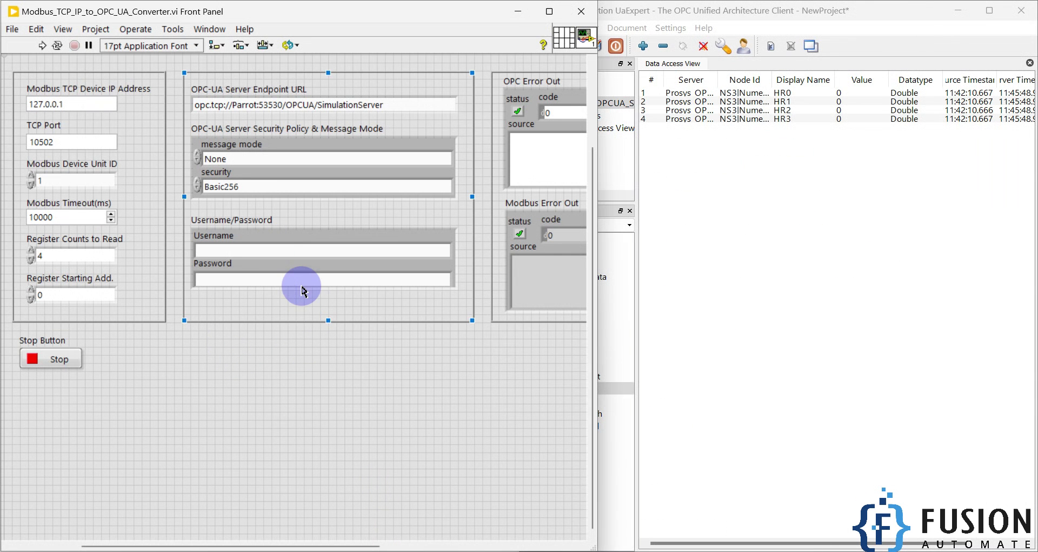
pyautogui.click(85, 103)
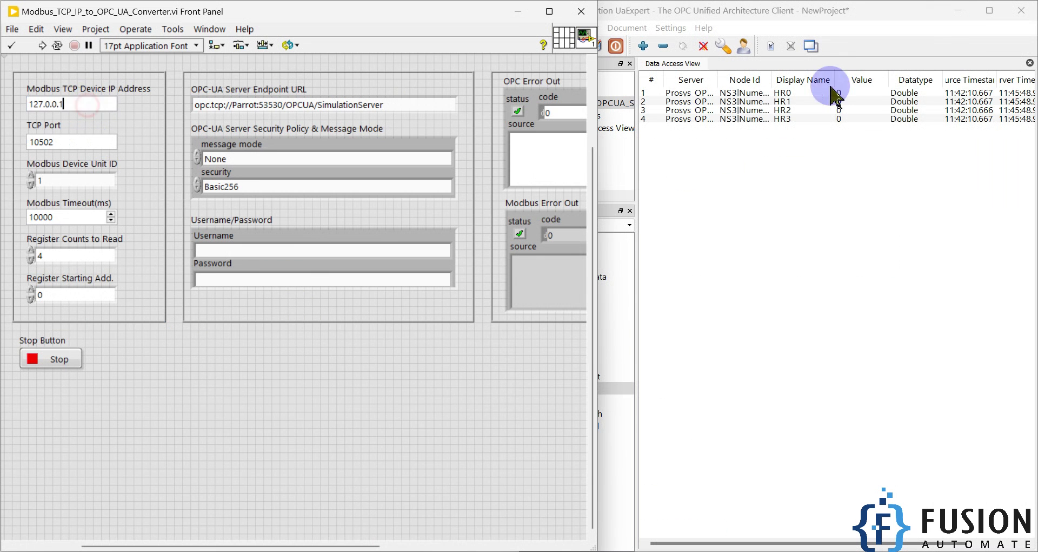
pyautogui.moveTo(989, 11)
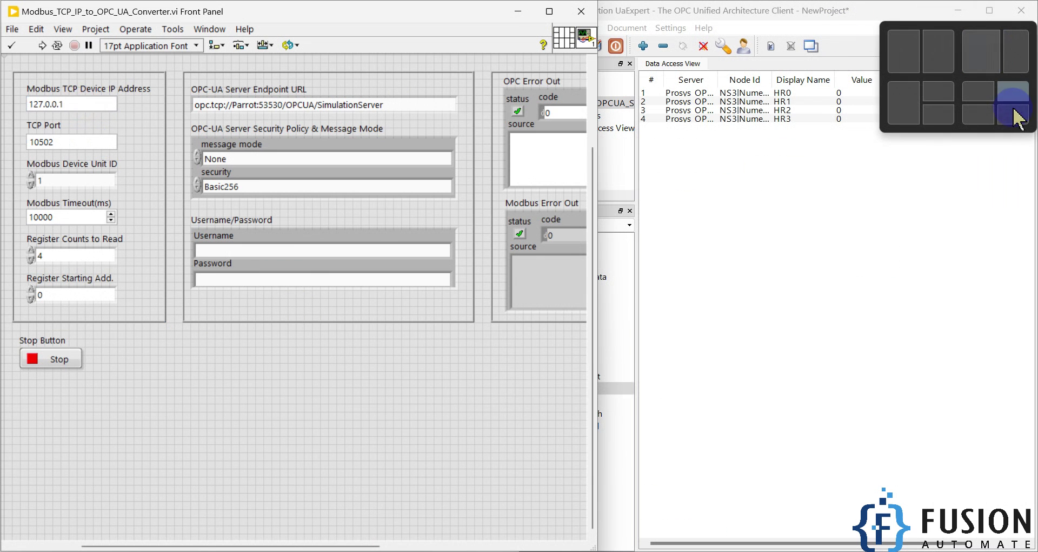
pyautogui.click(1016, 111)
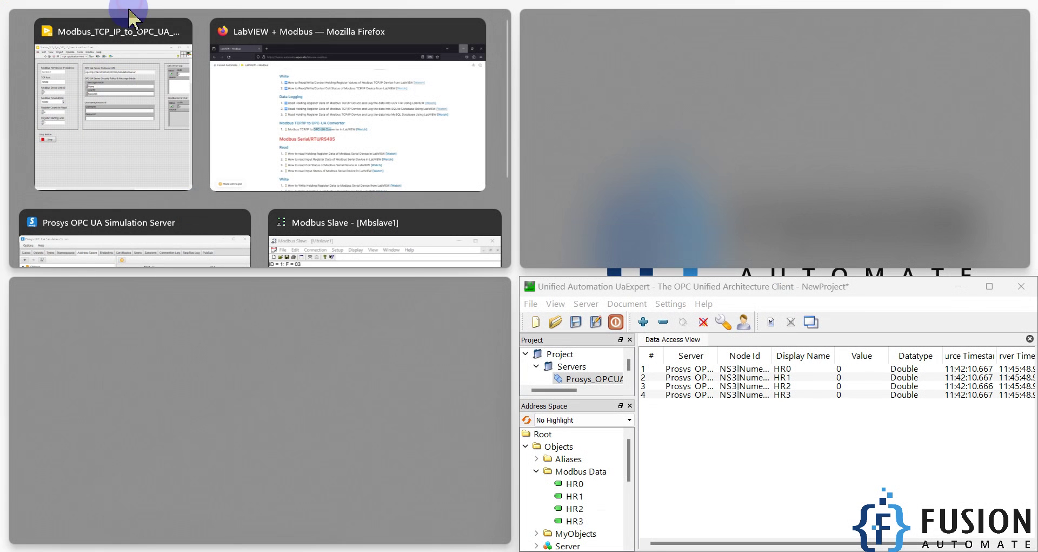
pyautogui.click(227, 410)
# Step: Minimize Prosys and disconnect the Modbus Slave connection
pyautogui.click(778, 51)
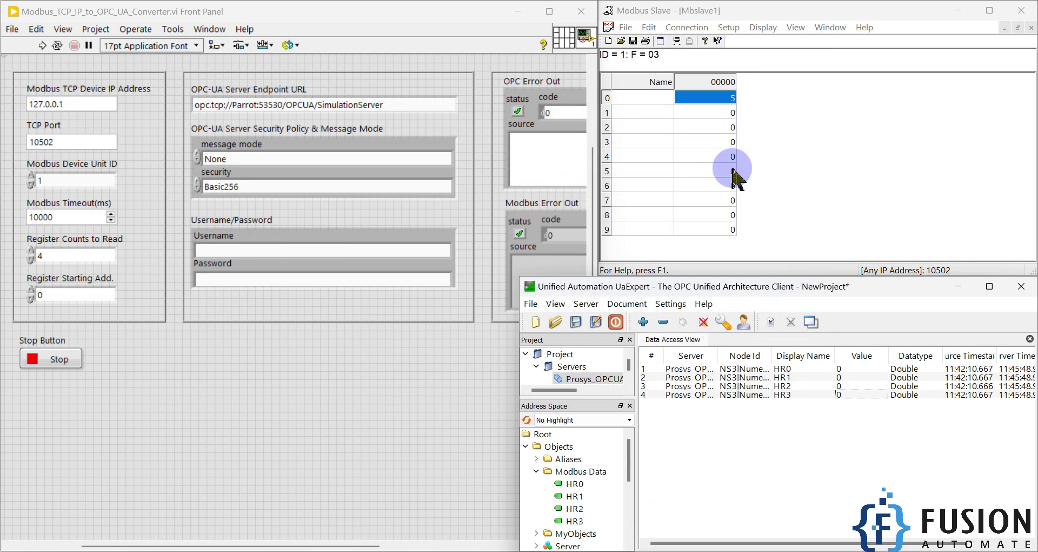
pyautogui.click(779, 170)
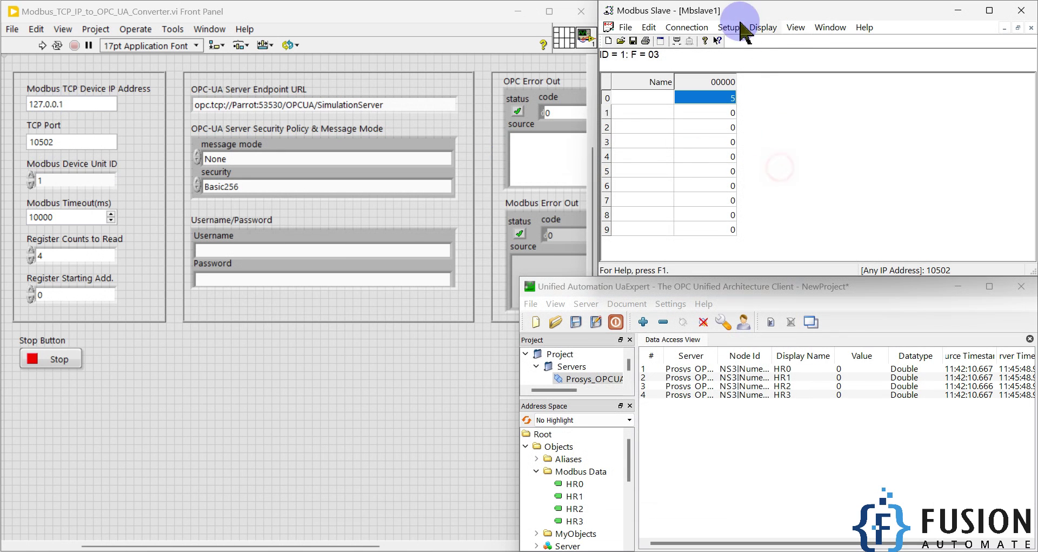
pyautogui.click(687, 27)
pyautogui.click(701, 57)
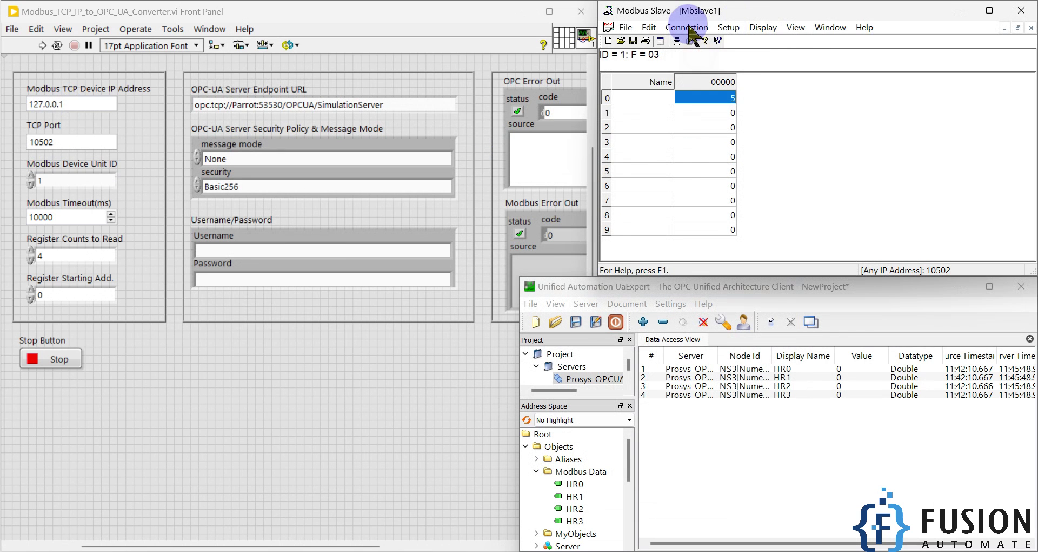
# Step: Reconnect Modbus Slave over TCP/IP on port 10502, accepting any IP address
pyautogui.click(687, 27)
pyautogui.click(701, 43)
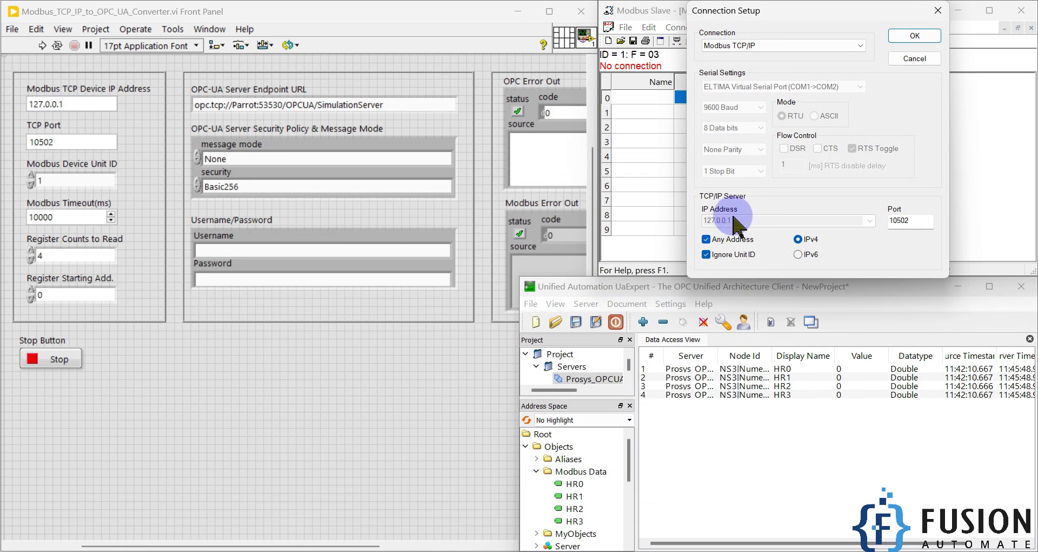
pyautogui.doubleClick(912, 221)
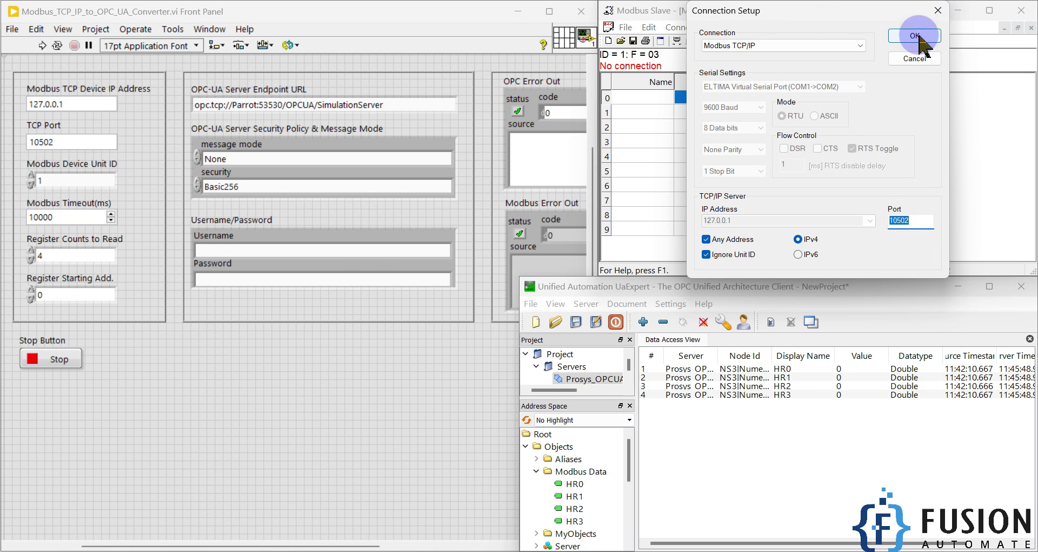
pyautogui.click(899, 35)
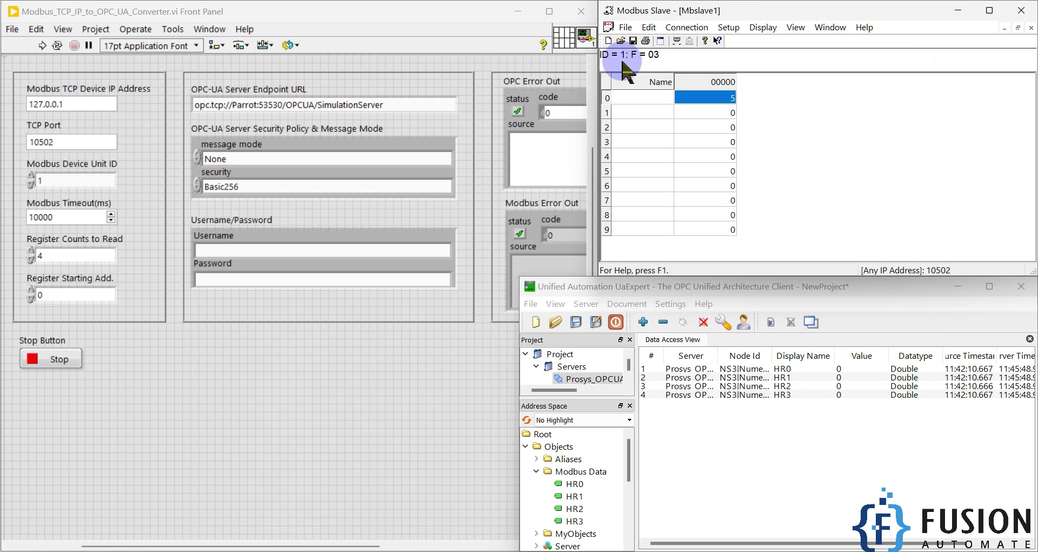
pyautogui.doubleClick(79, 176)
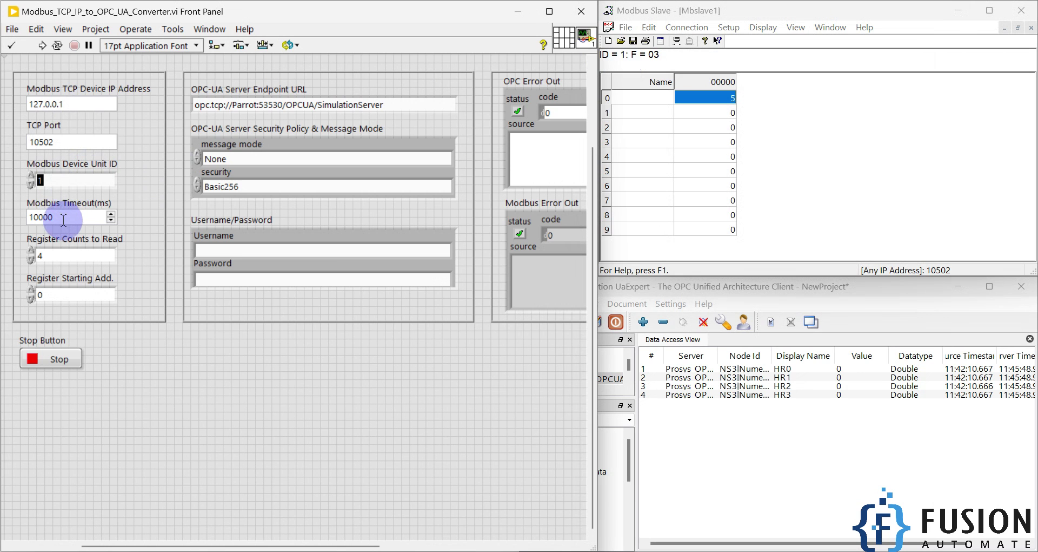
pyautogui.click(227, 392)
pyautogui.click(799, 378)
pyautogui.click(791, 377)
pyautogui.click(788, 386)
pyautogui.click(785, 395)
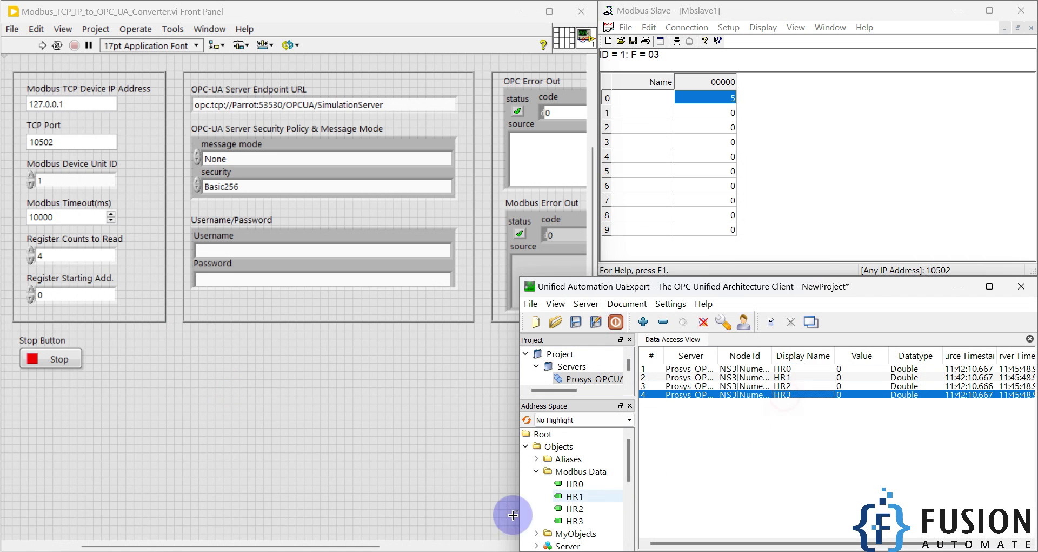
pyautogui.click(514, 549)
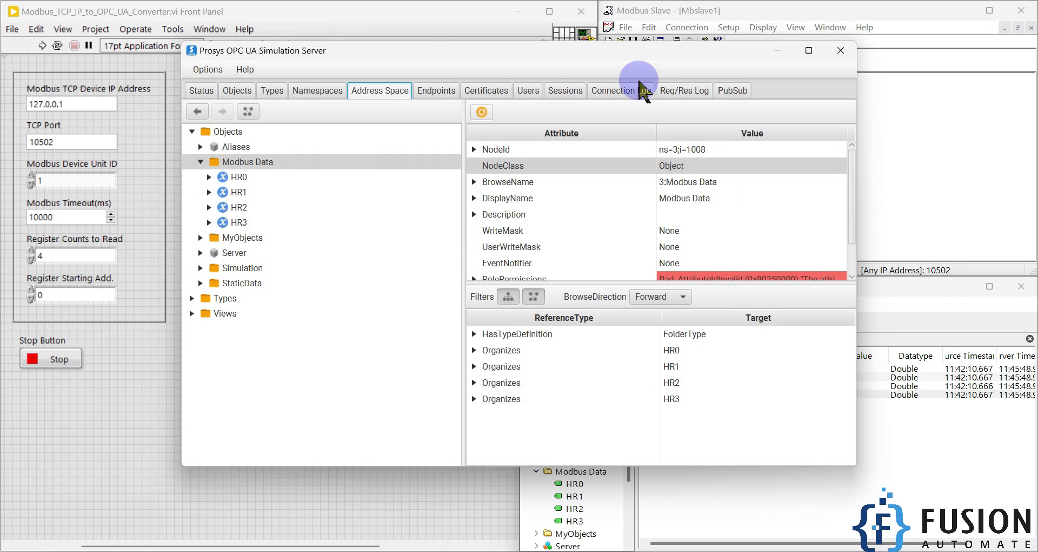
pyautogui.click(778, 51)
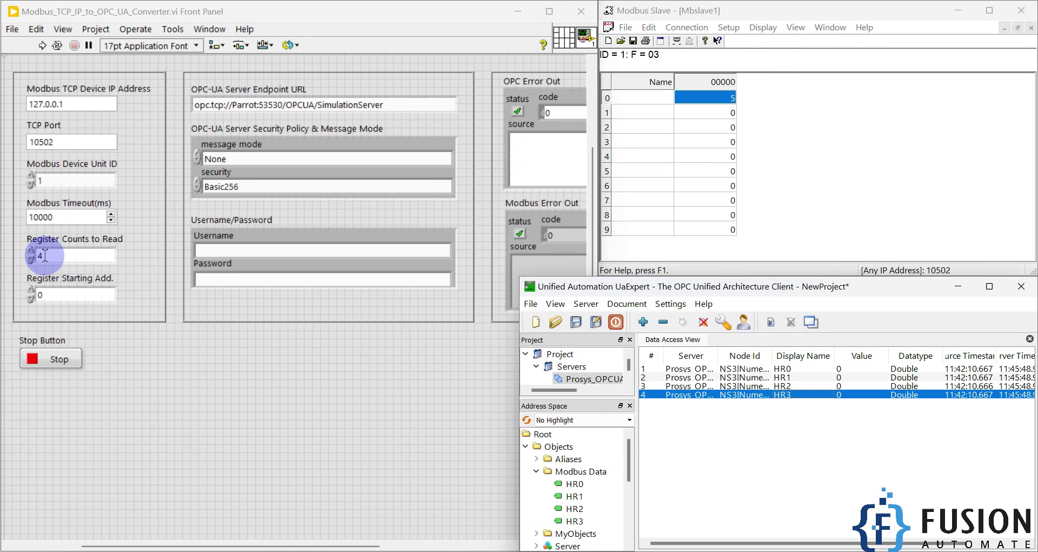
pyautogui.doubleClick(69, 255)
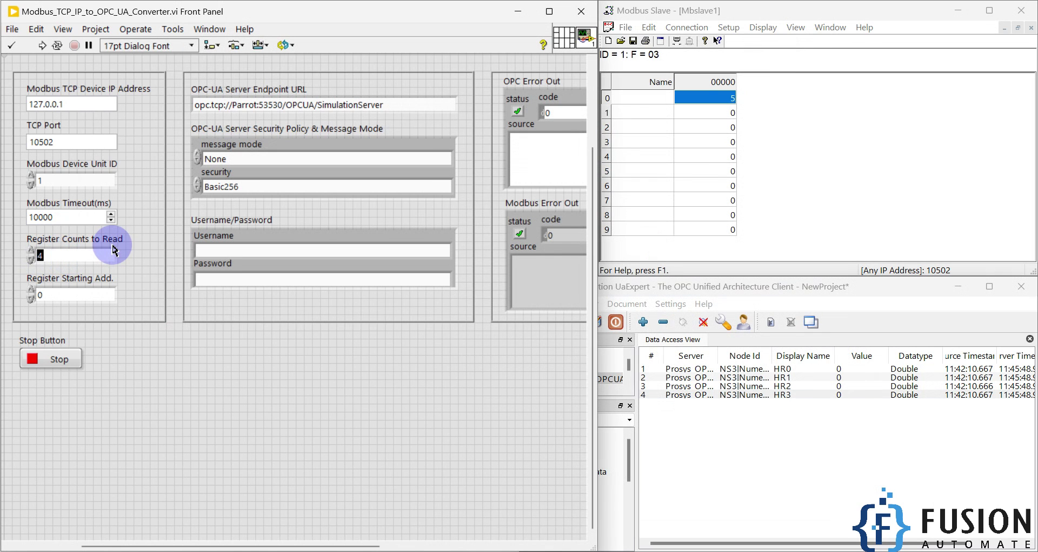
pyautogui.moveTo(606, 98); pyautogui.dragTo(608, 144)
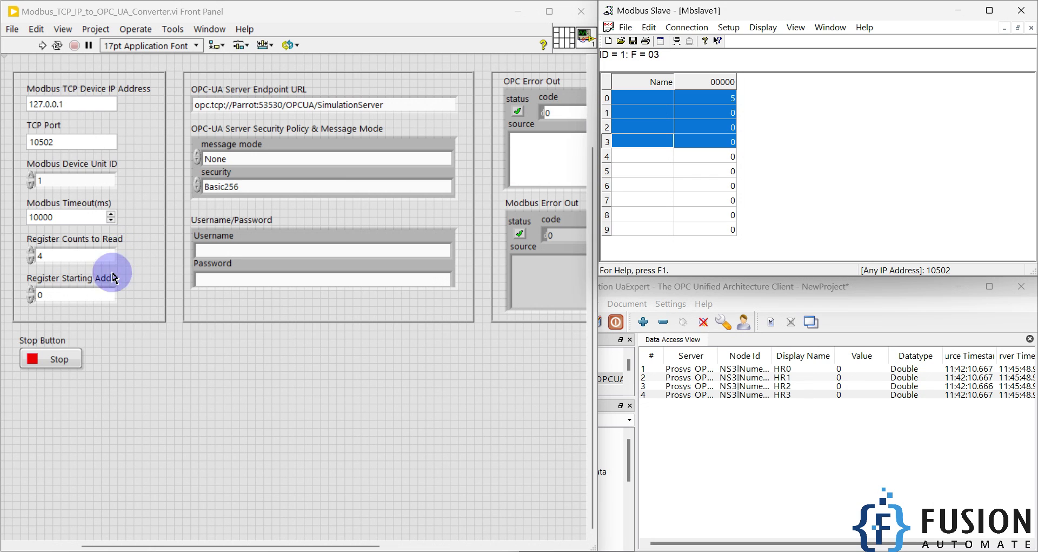
pyautogui.click(384, 104)
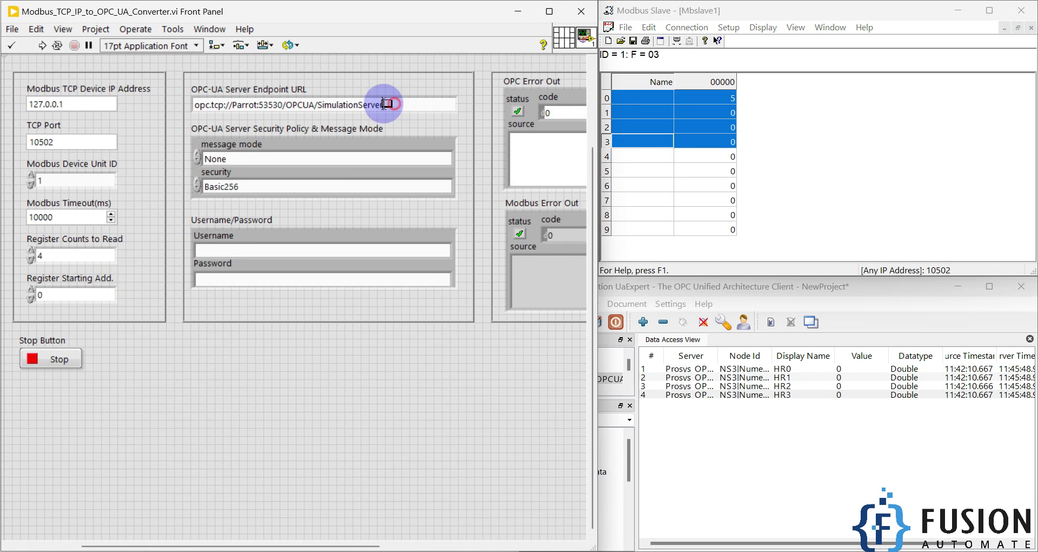
# Step: Commit the VI's endpoint URL edit and bring up the Prosys server Status page
pyautogui.moveTo(385, 104); pyautogui.dragTo(186, 104)
pyautogui.click(368, 395)
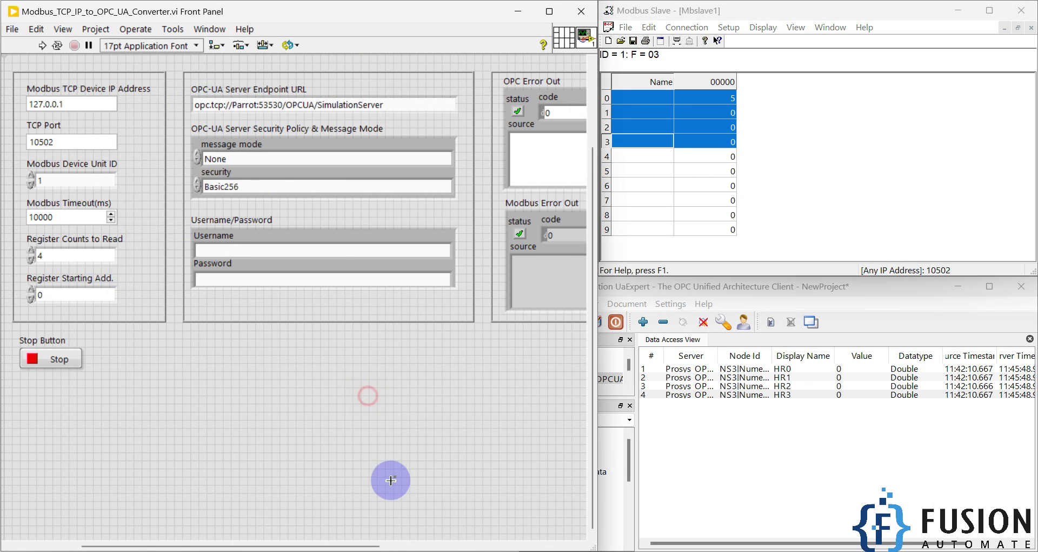
pyautogui.click(376, 547)
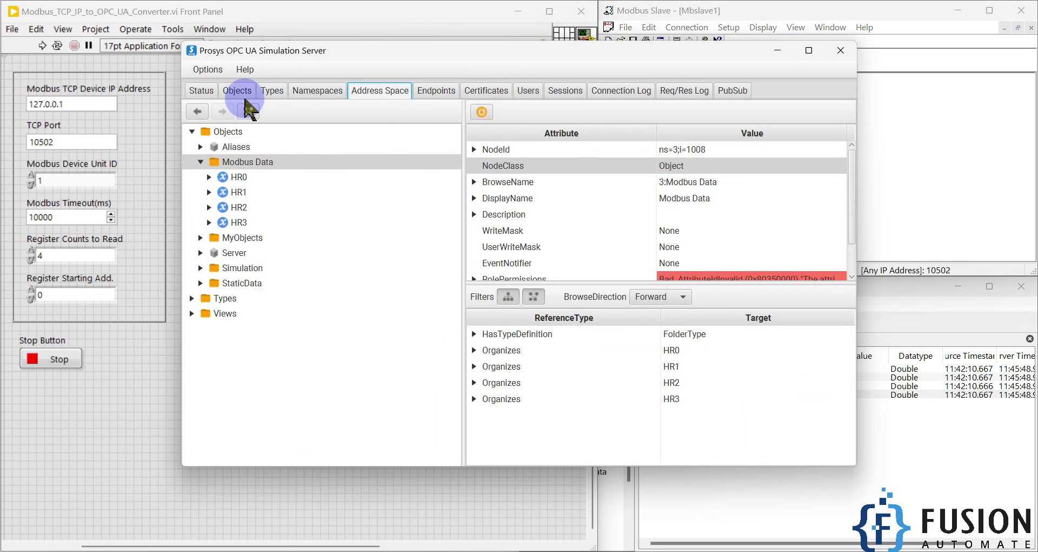
pyautogui.click(241, 91)
pyautogui.click(202, 91)
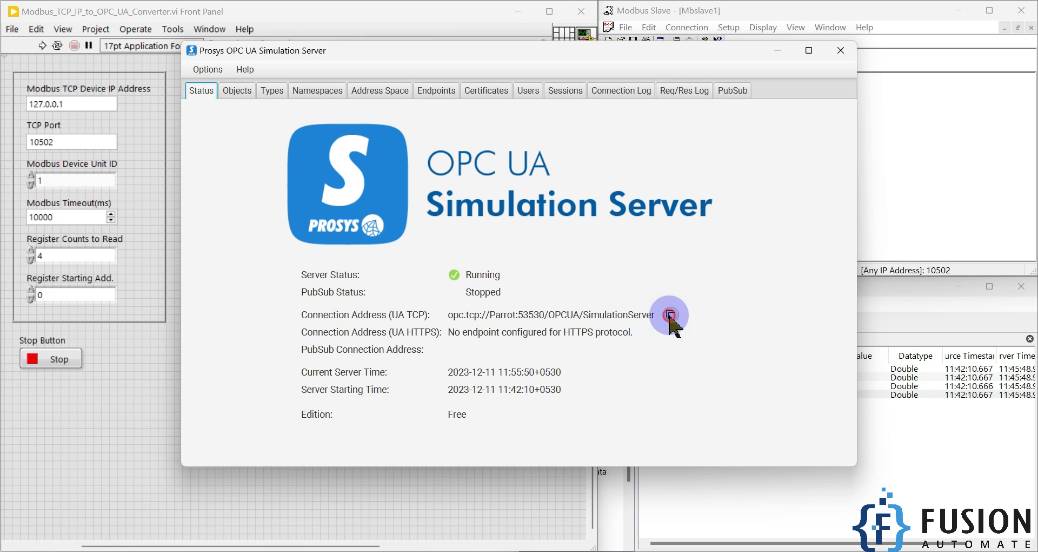
# Step: Copy the Prosys UA TCP connection address and paste it into the VI's Endpoint URL field
pyautogui.click(670, 315)
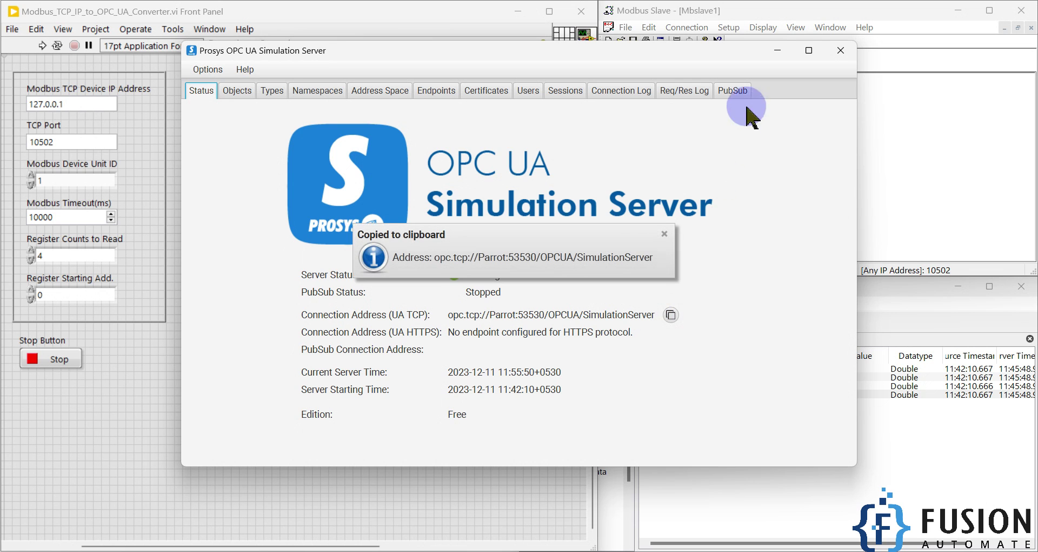
pyautogui.click(777, 50)
pyautogui.click(373, 102)
pyautogui.hotkey('ctrl', 'a')
pyautogui.hotkey('ctrl', 'v')
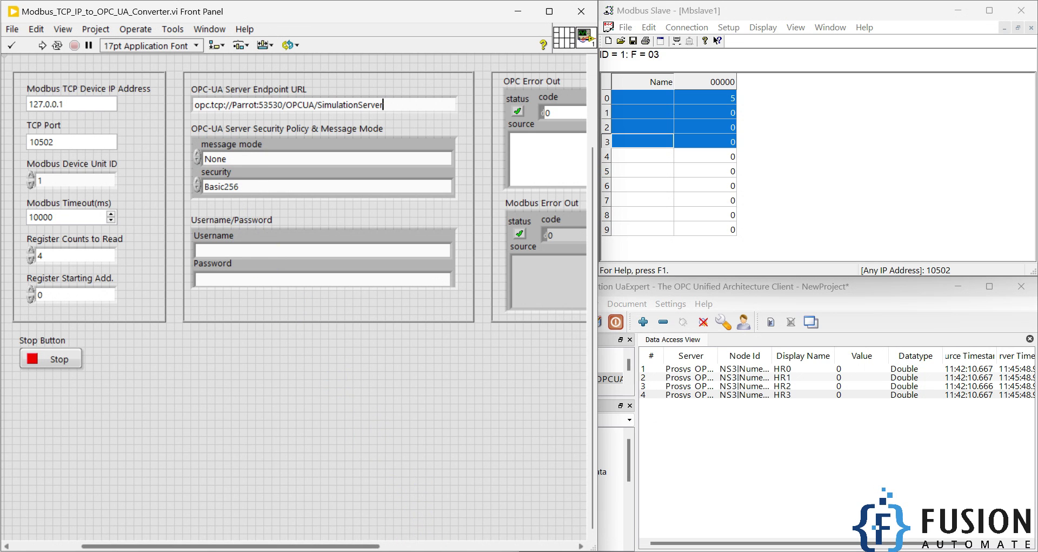
pyautogui.click(425, 549)
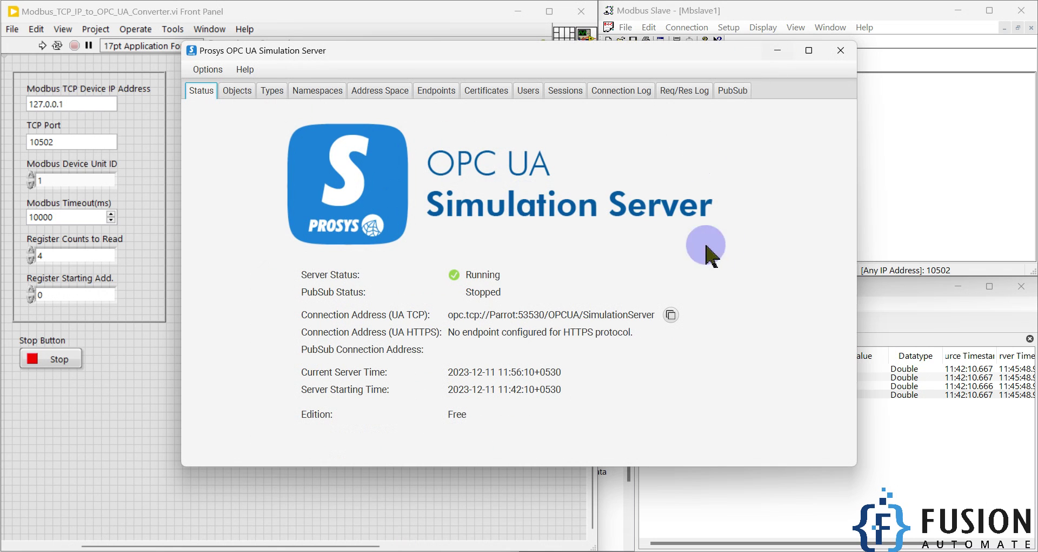
pyautogui.click(778, 50)
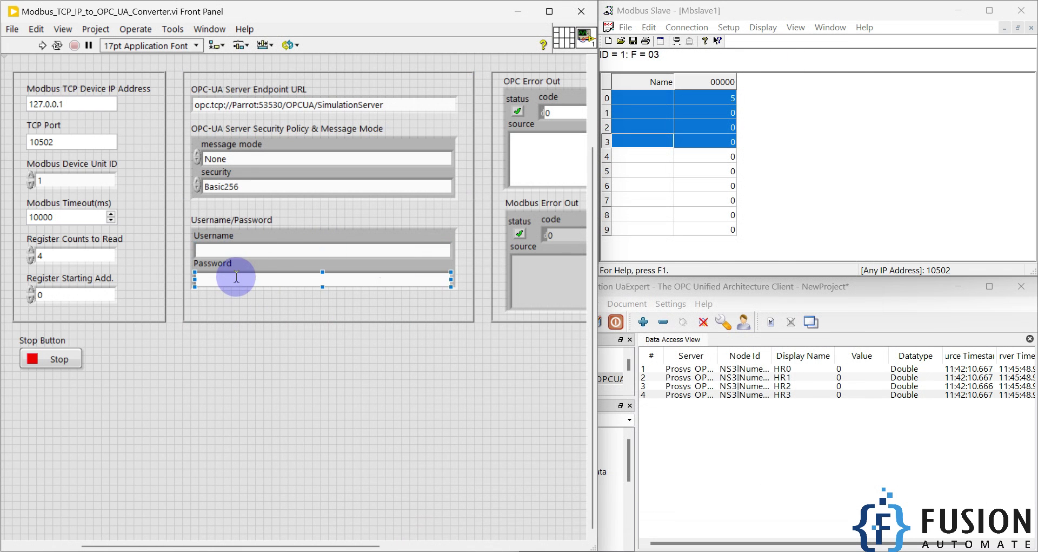
# Step: Reset Modbus register 0 to 0 and start the LabVIEW converter VI running
pyautogui.doubleClick(709, 98)
pyautogui.write('0')
pyautogui.press('Return')
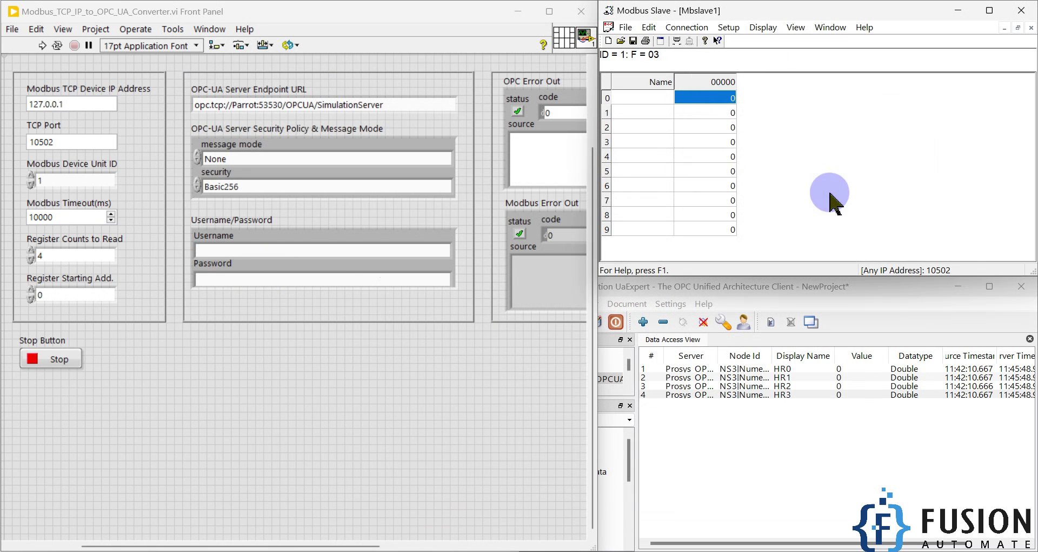
pyautogui.click(42, 45)
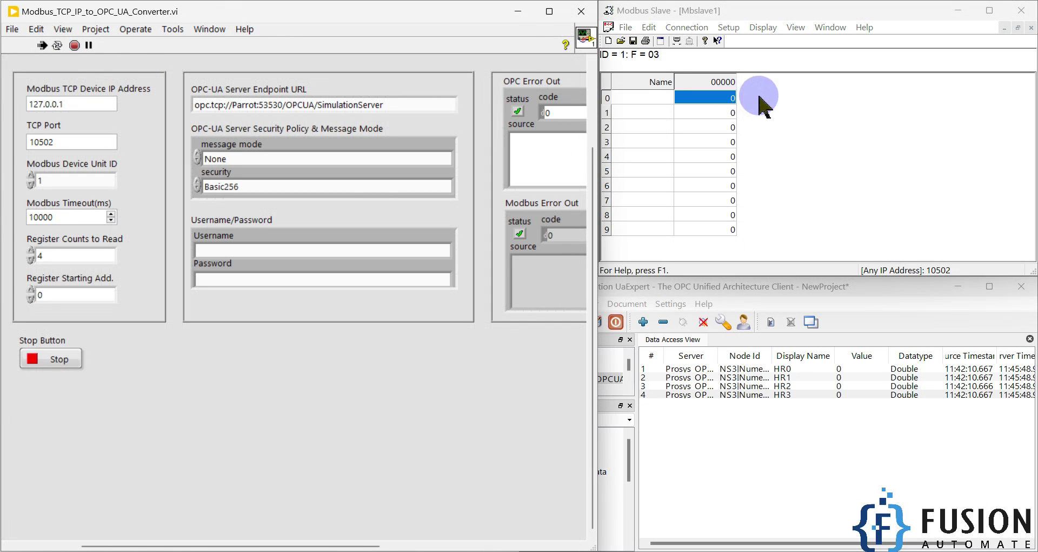
# Step: Set register 0 to 5 and check the values in UaExpert
pyautogui.doubleClick(724, 99)
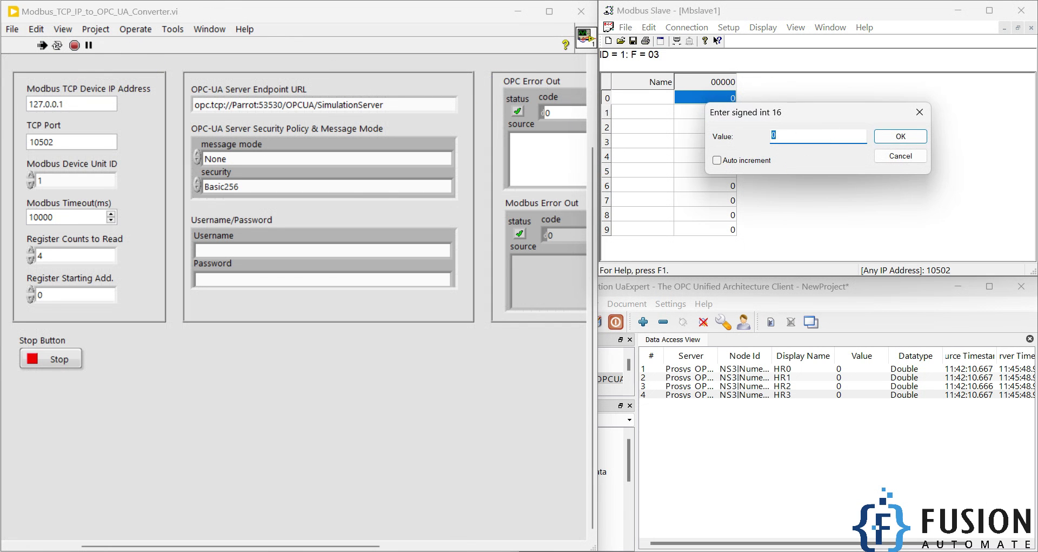
pyautogui.write('5')
pyautogui.press('Return')
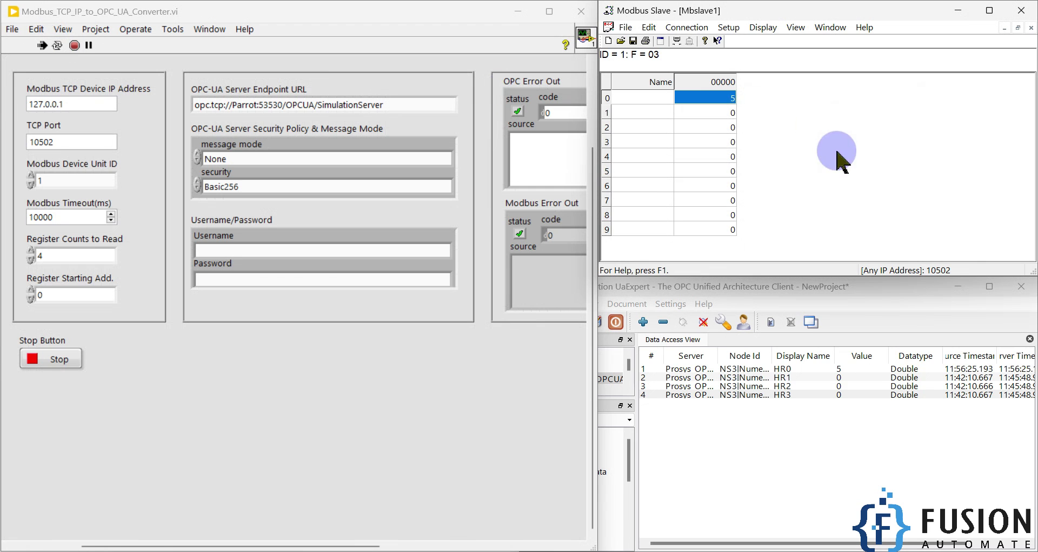
pyautogui.click(845, 375)
# Step: Tile UaExpert lower right, Modbus Slave upper right and LabVIEW left, then re-enter register 0 with auto increment
pyautogui.moveTo(815, 287); pyautogui.dragTo(1033, 381)
pyautogui.press('super+Up')
pyautogui.press('super+Down')
pyautogui.moveTo(641, 190)
pyautogui.click(682, 300)
pyautogui.press('Escape')
pyautogui.moveTo(990, 10)
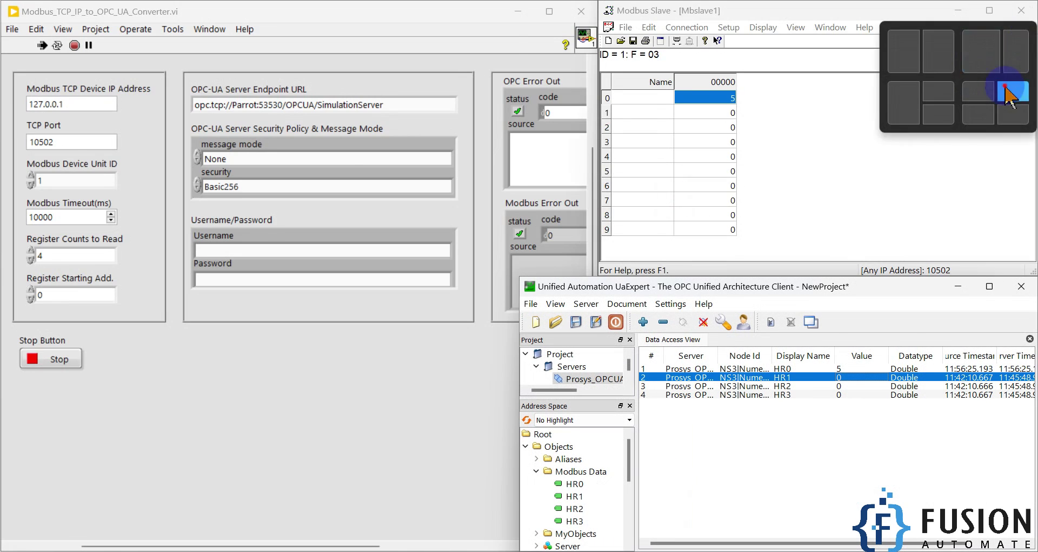
pyautogui.click(1008, 86)
pyautogui.click(129, 108)
pyautogui.moveTo(516, 276); pyautogui.dragTo(608, 325)
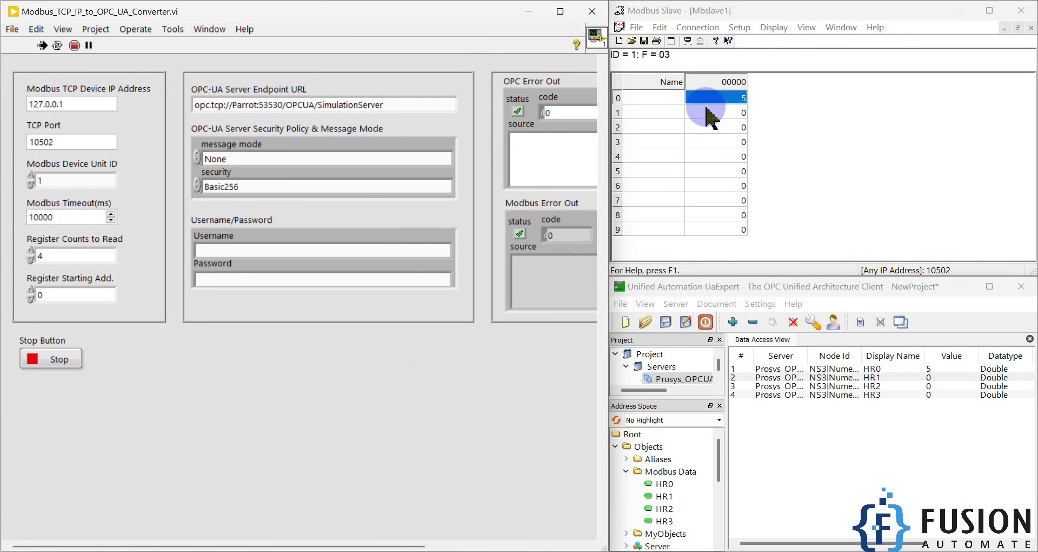
pyautogui.doubleClick(722, 100)
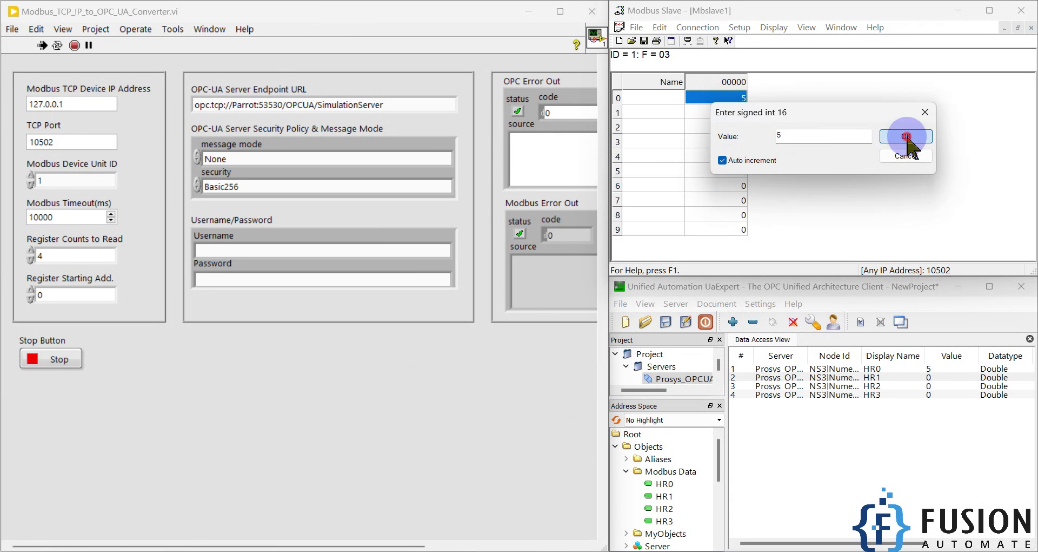
pyautogui.click(887, 138)
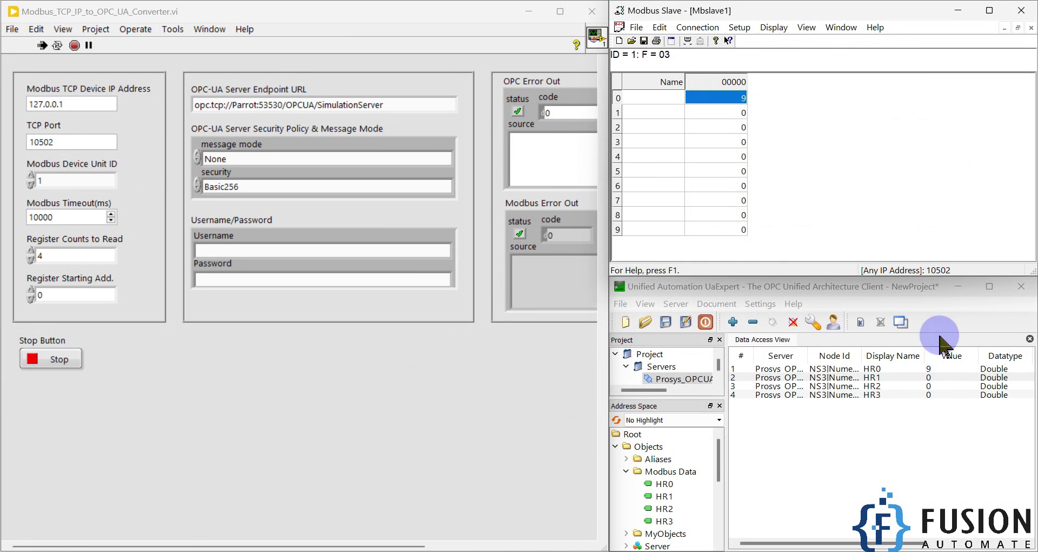
# Step: Turn on auto increment for register 1 while watching HR0 count in UaExpert
pyautogui.click(977, 286)
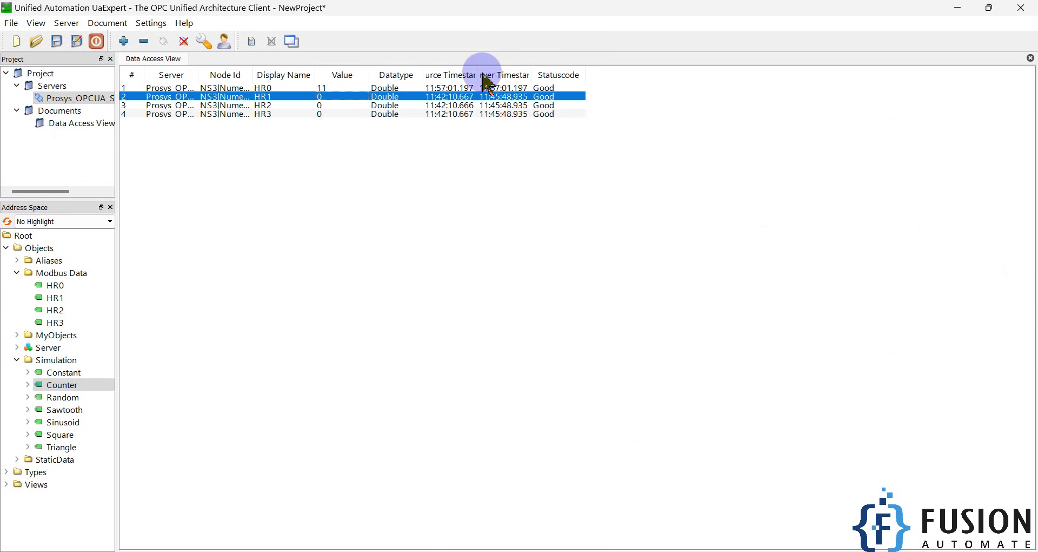
pyautogui.click(463, 88)
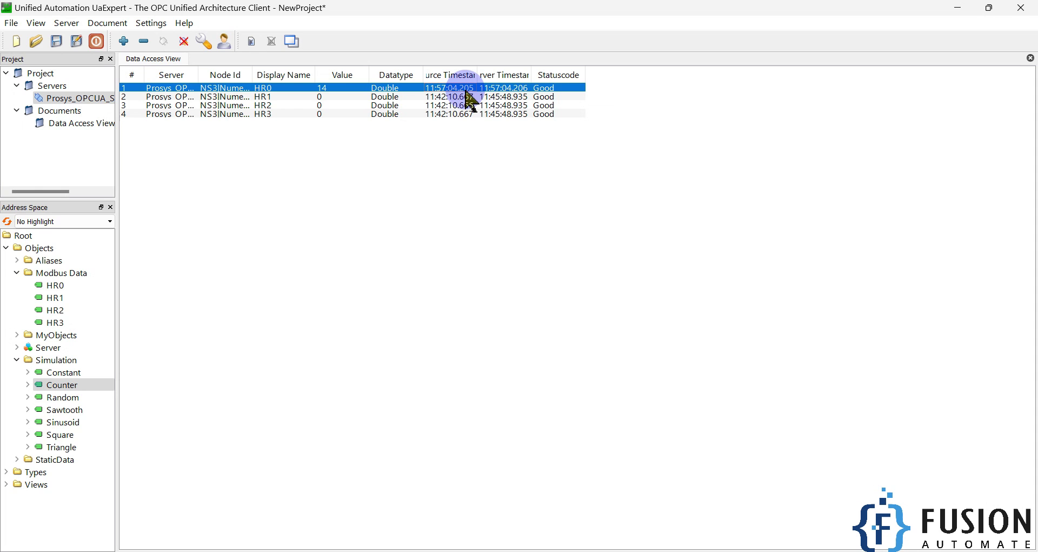
pyautogui.moveTo(516, 7); pyautogui.dragTo(292, 104)
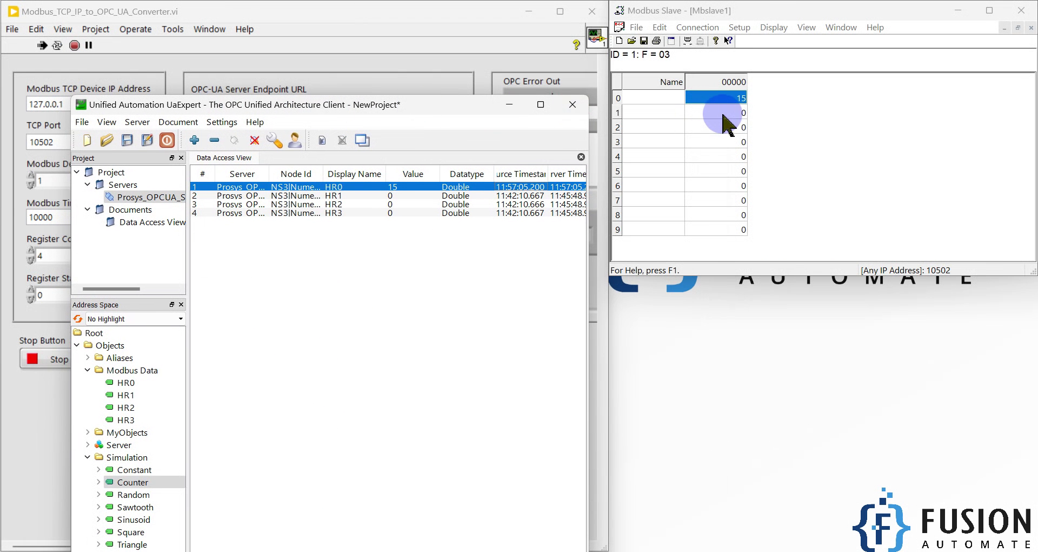
pyautogui.doubleClick(725, 114)
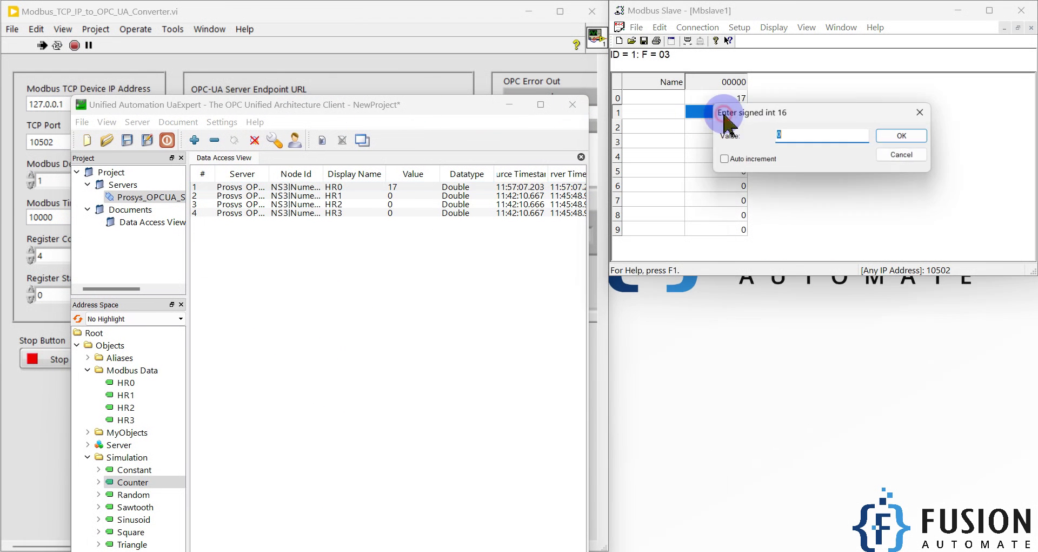
pyautogui.click(722, 160)
pyautogui.click(898, 141)
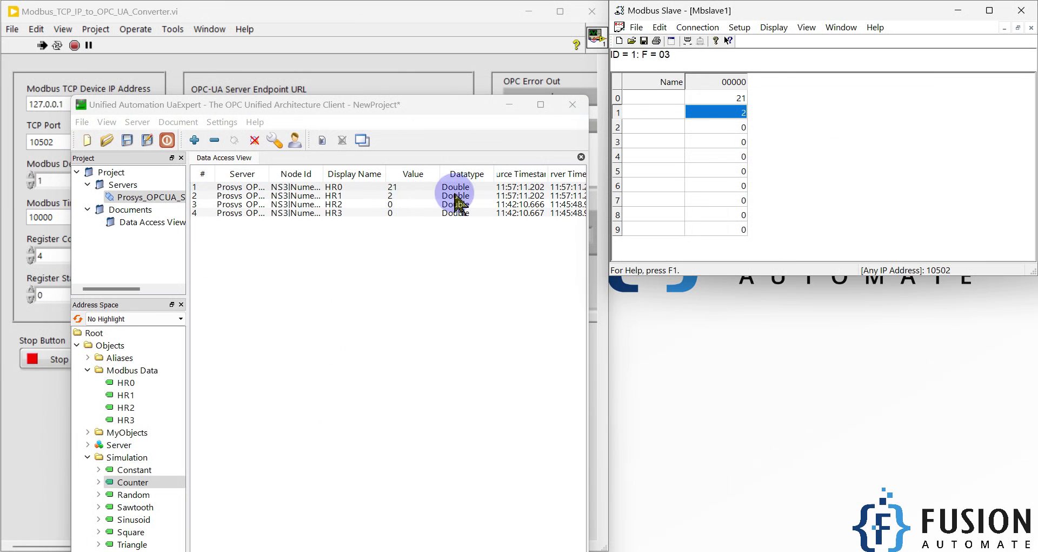
# Step: Set register 2 to 99 and confirm HR2 shows 99
pyautogui.doubleClick(726, 129)
pyautogui.write('99')
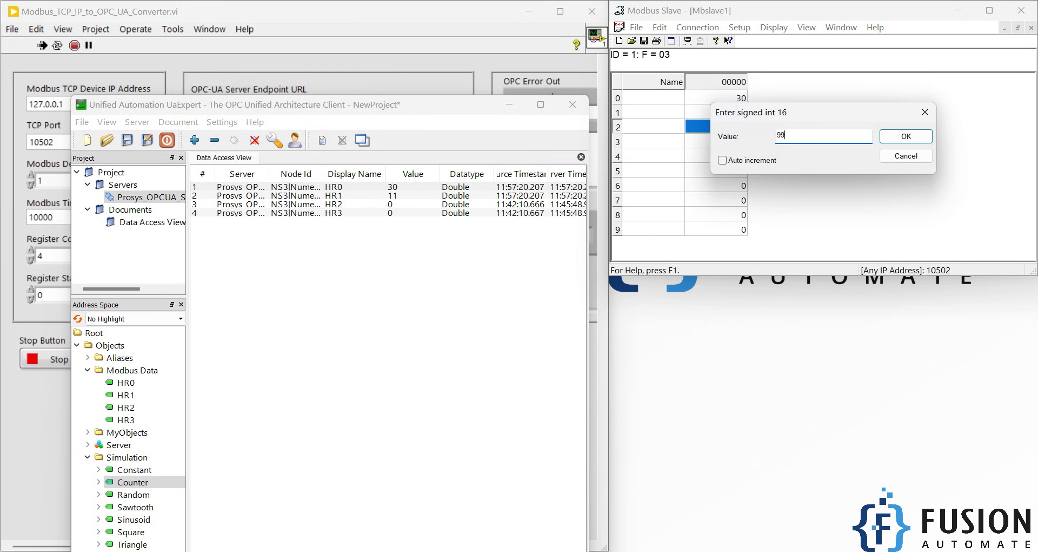
pyautogui.press('Return')
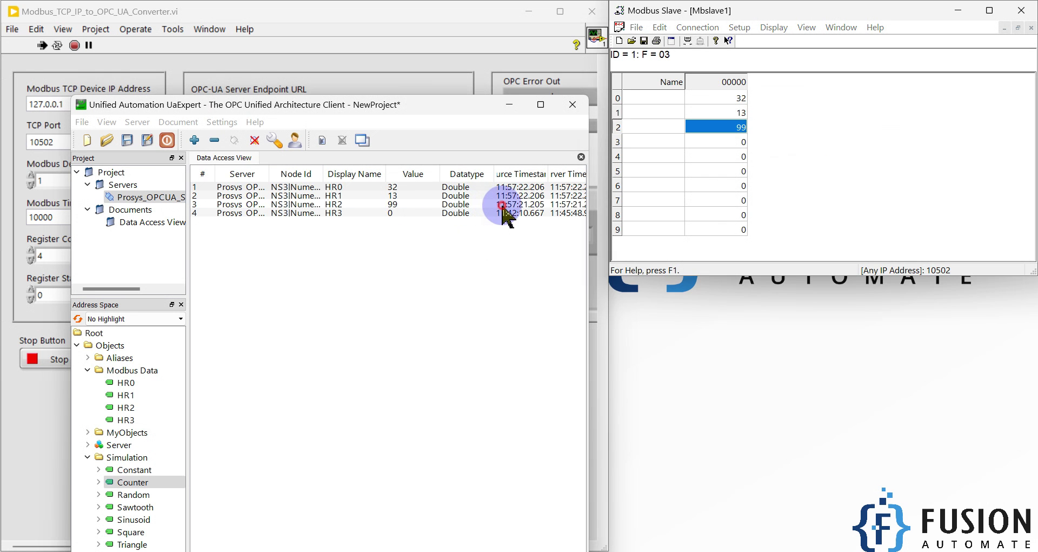
pyautogui.click(506, 204)
# Step: Snap UaExpert to the left half and resize its Datatype and Source Timestamp columns
pyautogui.moveTo(494, 171); pyautogui.dragTo(483, 172)
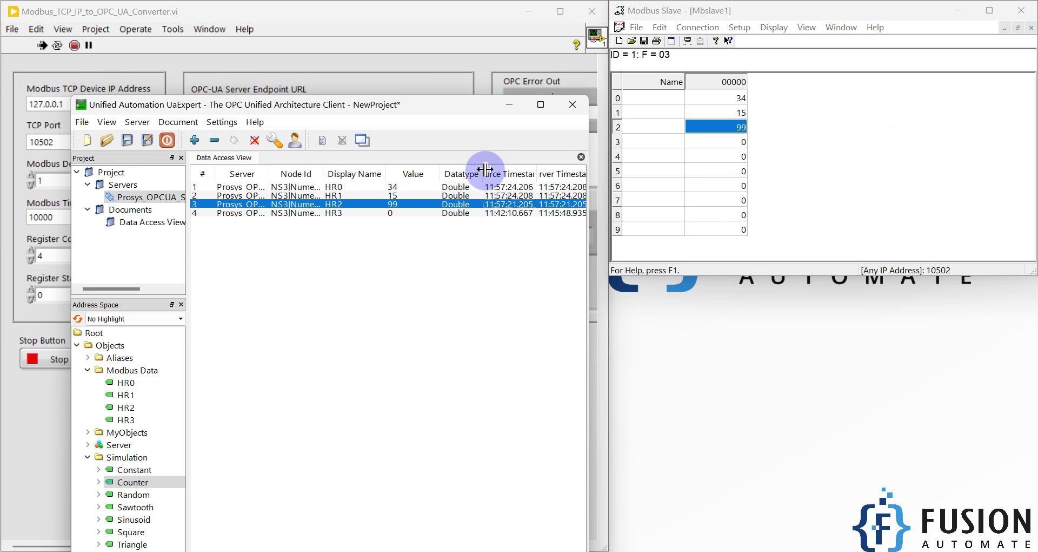
pyautogui.moveTo(254, 110); pyautogui.dragTo(16, 134)
pyautogui.click(341, 239)
pyautogui.moveTo(465, 78); pyautogui.dragTo(577, 80)
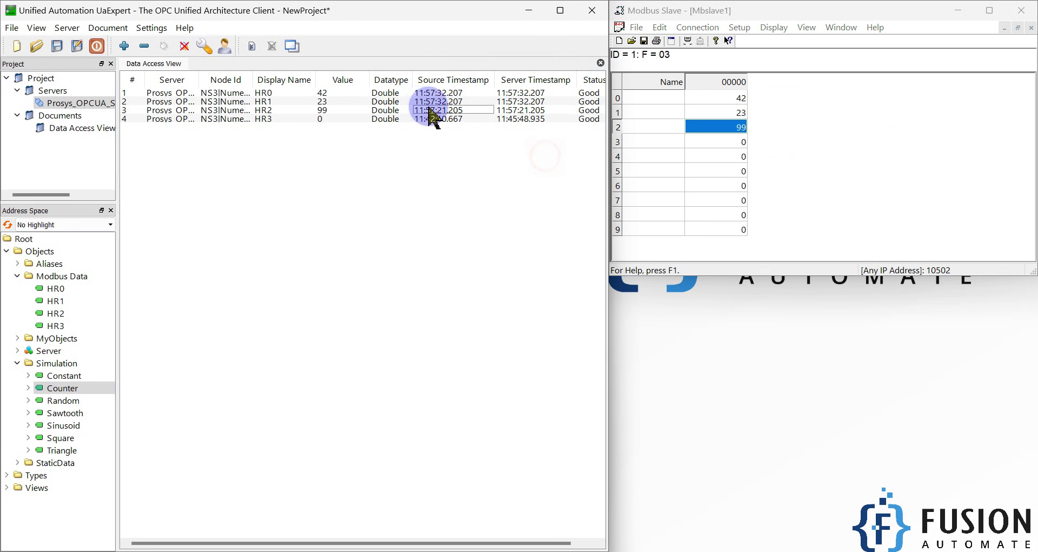
# Step: Compare UaExpert's HR0, HR1 and HR2 rows against Modbus Slave registers 0 and 1
pyautogui.click(351, 95)
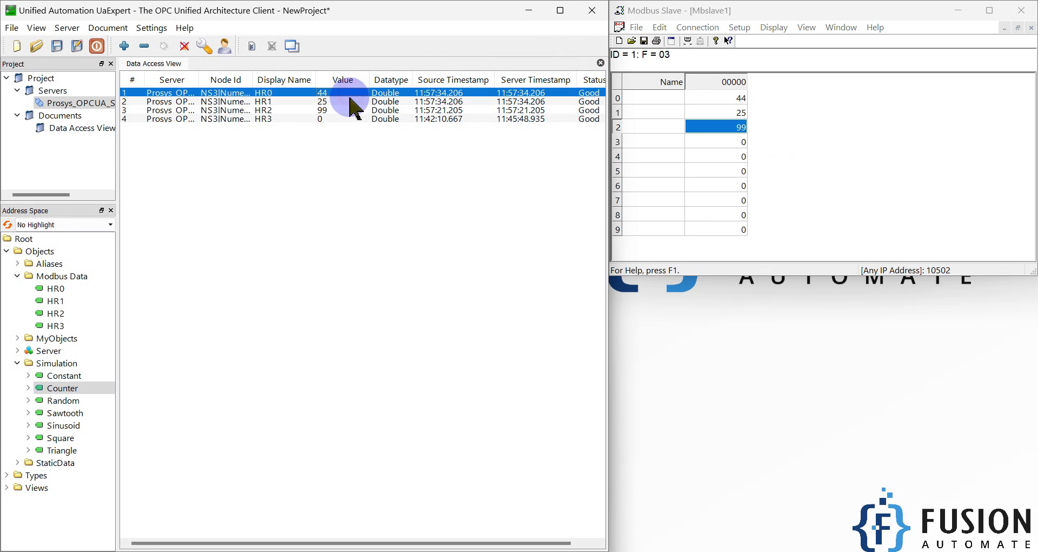
pyautogui.moveTo(348, 101); pyautogui.dragTo(349, 103)
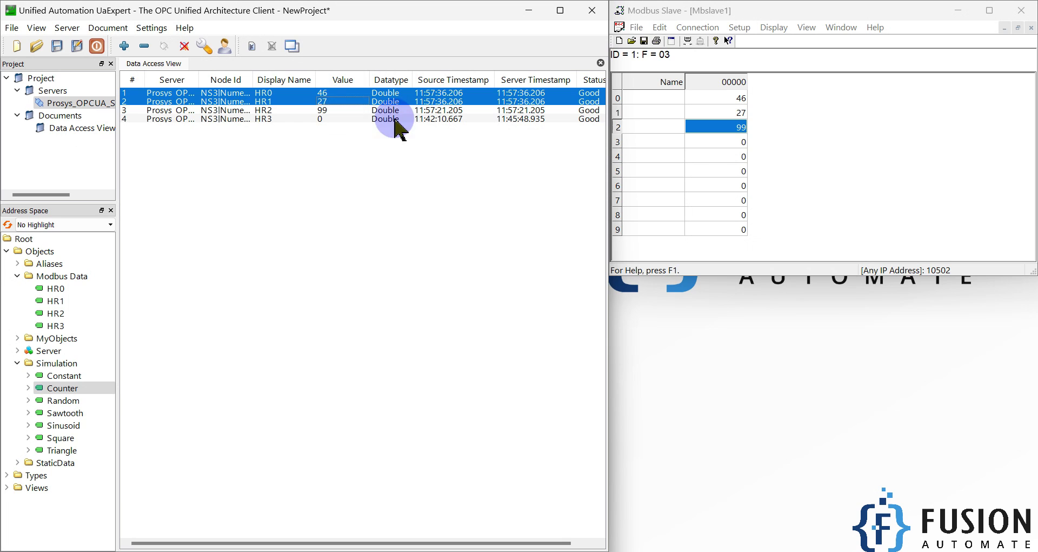
pyautogui.moveTo(732, 97); pyautogui.dragTo(733, 112)
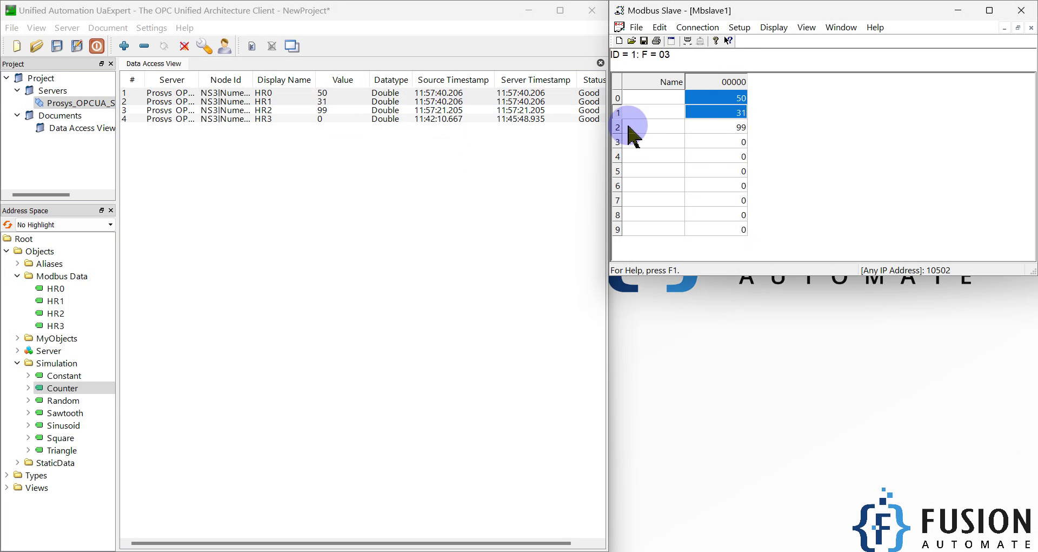
pyautogui.click(270, 93)
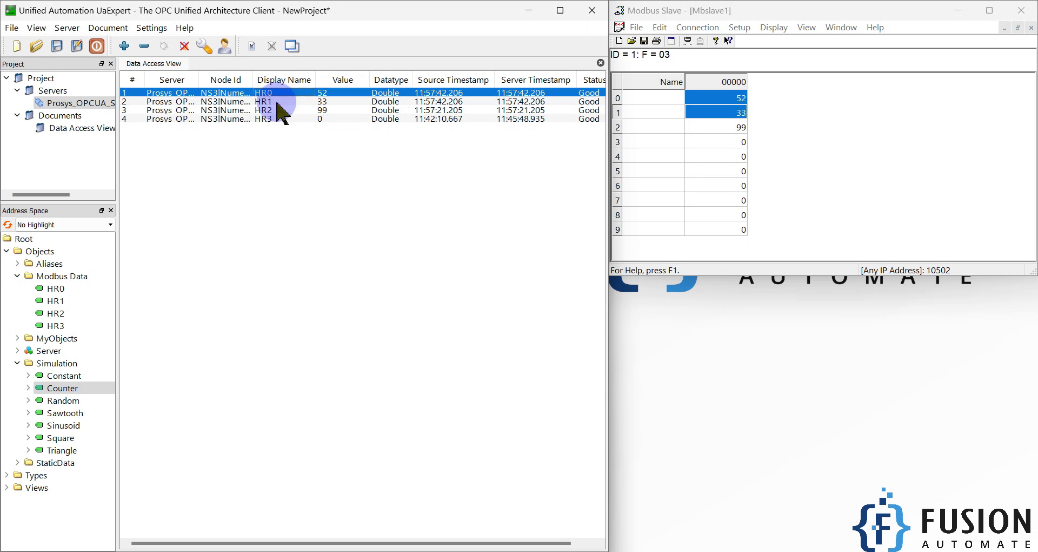
pyautogui.click(277, 102)
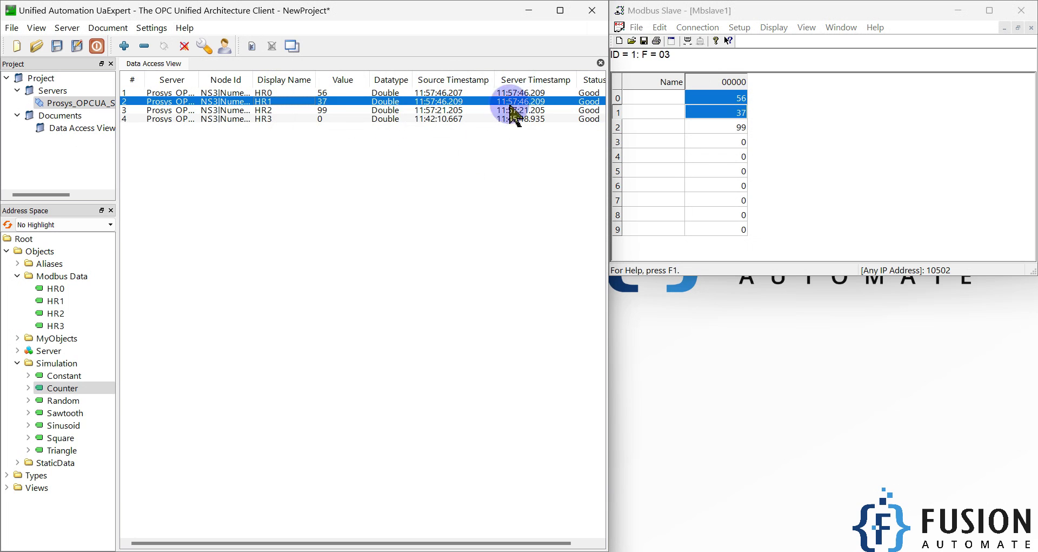
pyautogui.click(336, 109)
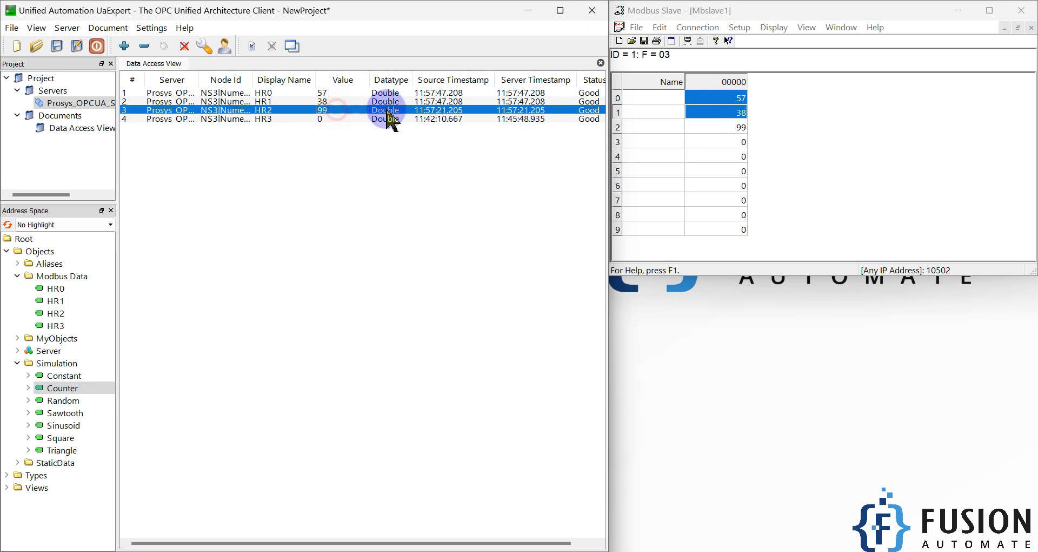
# Step: Check register 2 still holds 99 and open register 3's value entry
pyautogui.click(710, 130)
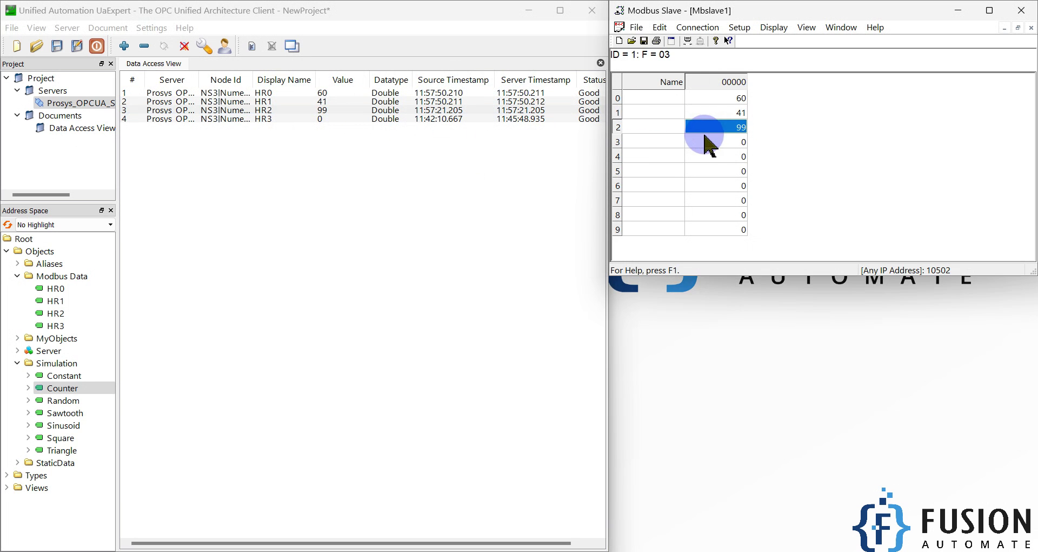
pyautogui.click(453, 111)
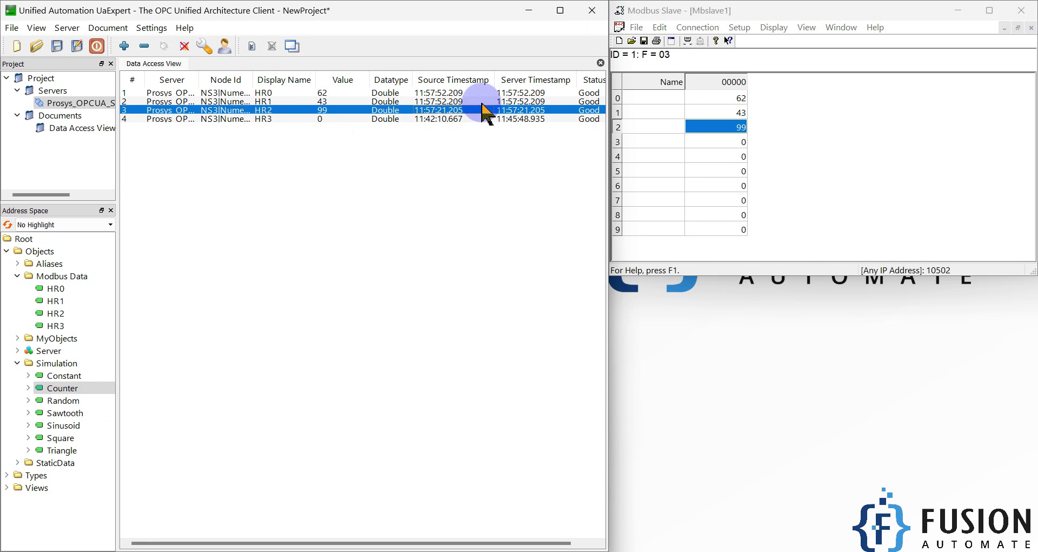
pyautogui.doubleClick(717, 145)
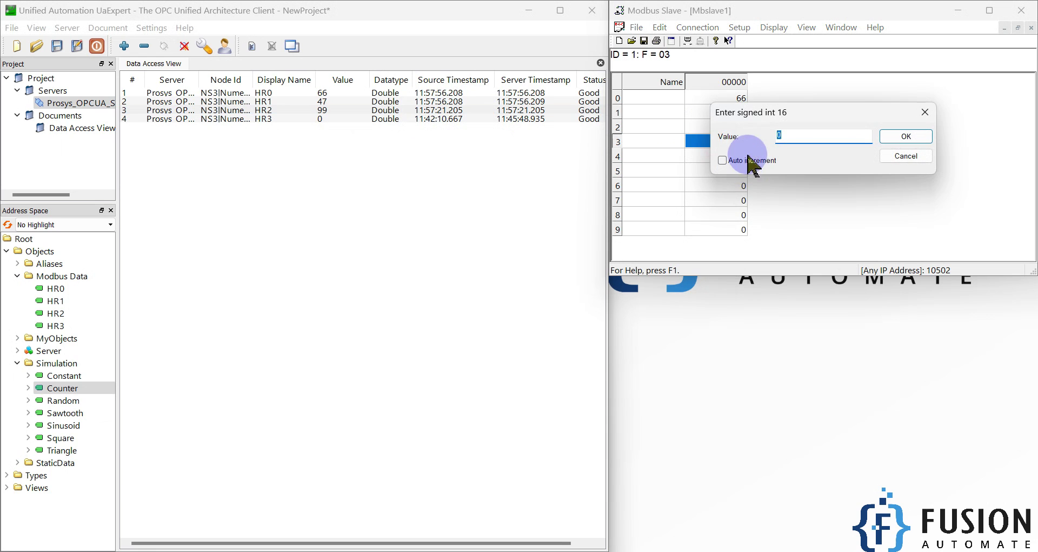
# Step: Make register 3 auto-increment, reset register 0 to 0, and bring the Prosys server forward
pyautogui.click(747, 160)
pyautogui.click(906, 136)
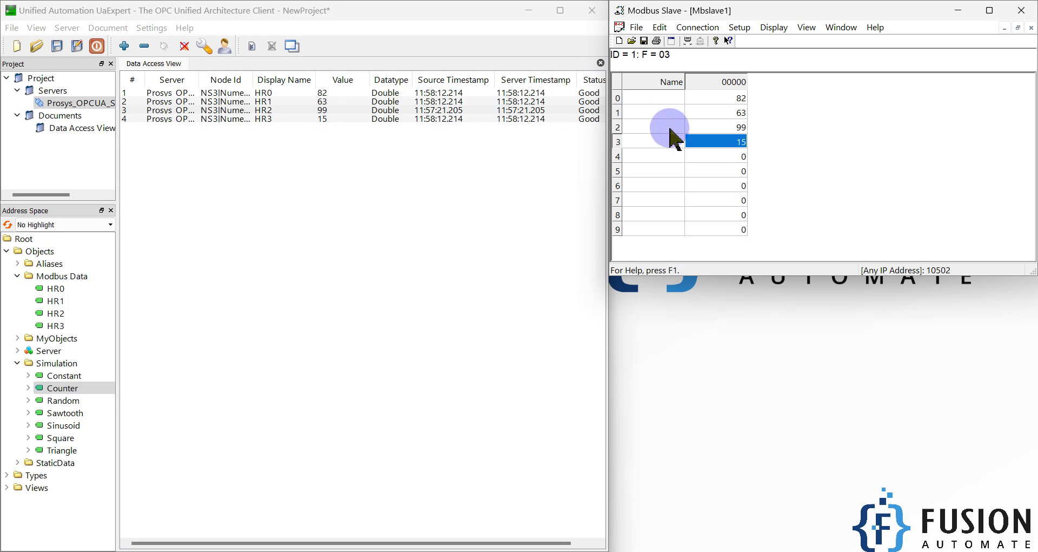
pyautogui.doubleClick(726, 99)
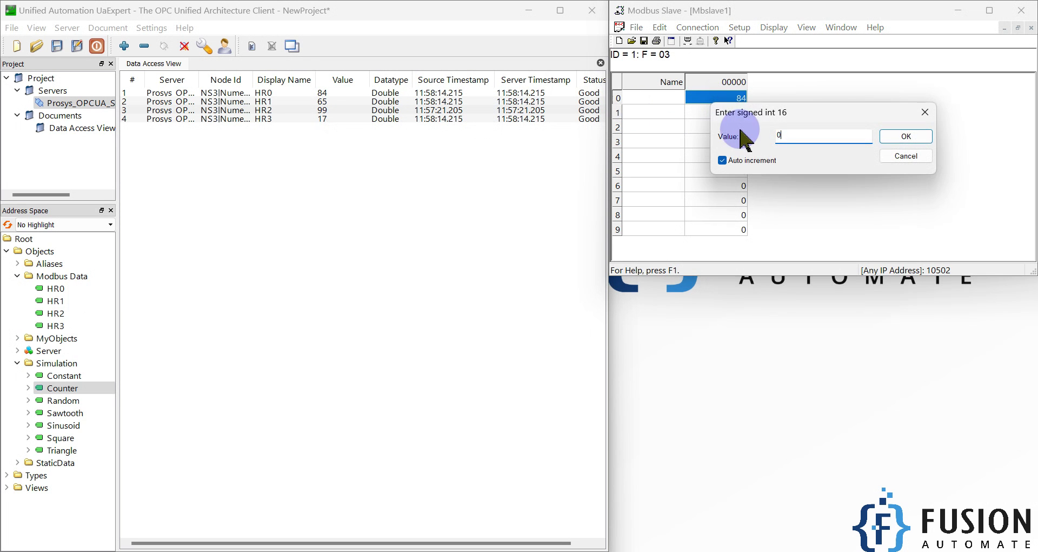
pyautogui.write('0')
pyautogui.press('Return')
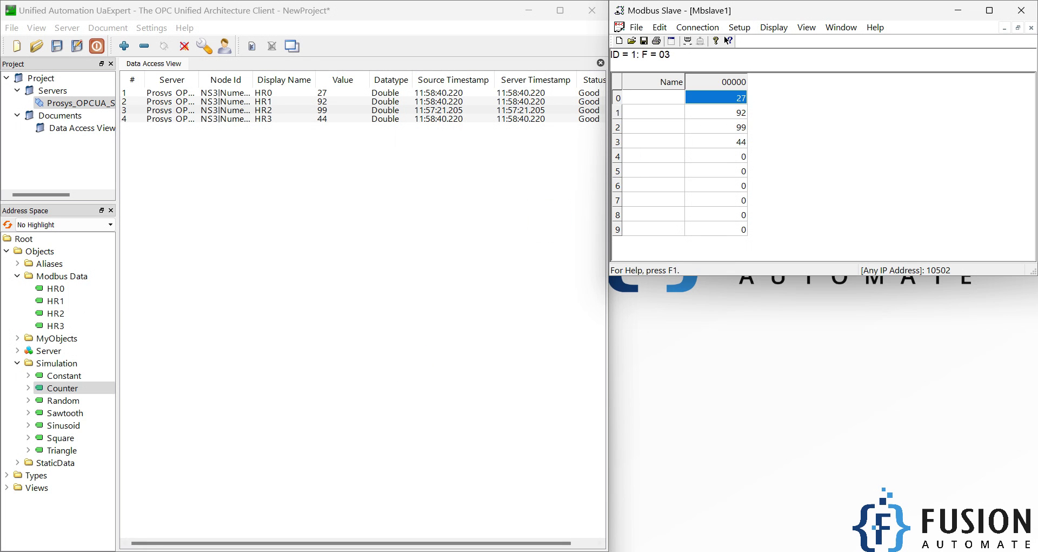
pyautogui.hotkey('alt', 'Tab')
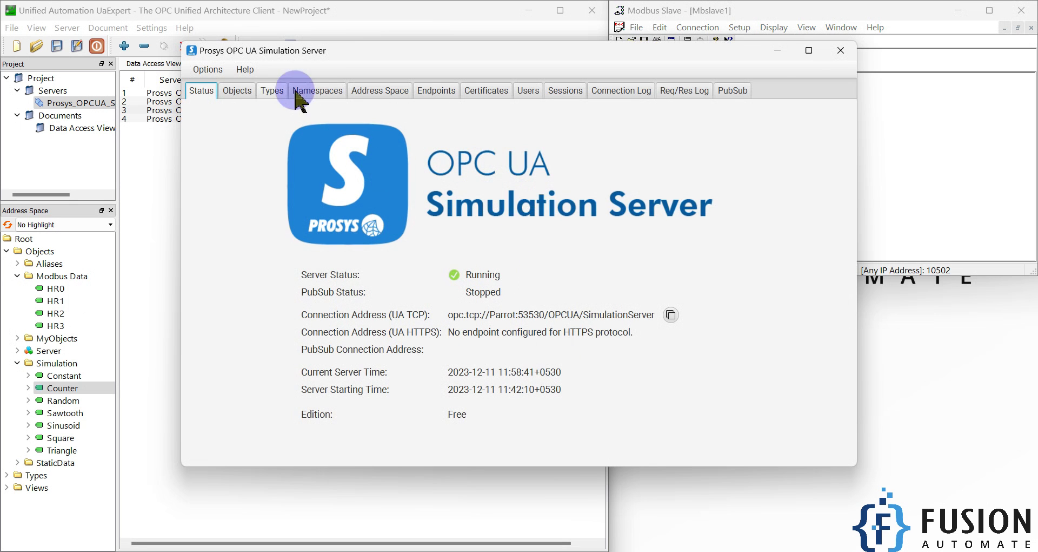
pyautogui.click(777, 51)
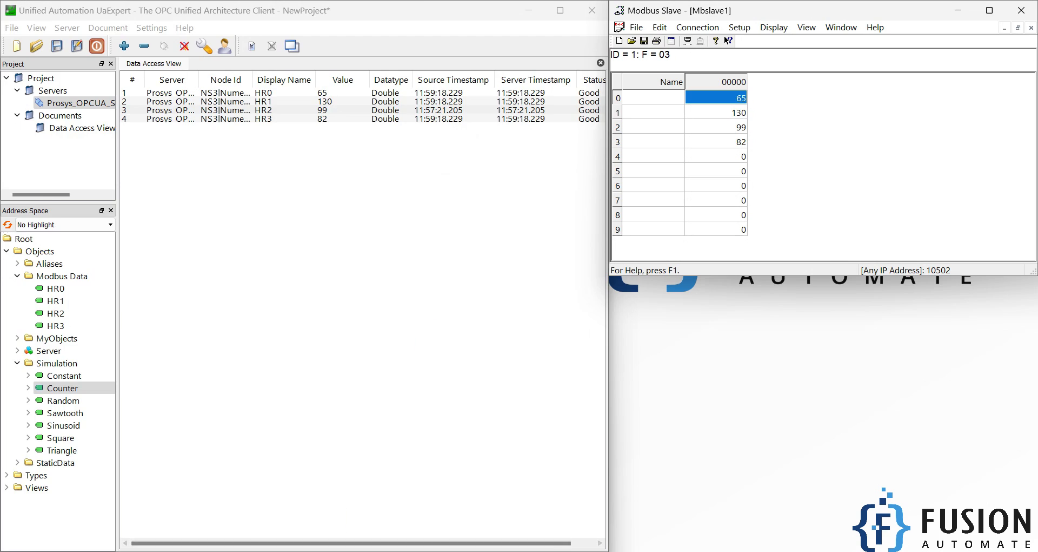
# Step: Bring the converter VI's front panel forward and position it below UaExpert and Modbus Slave
pyautogui.click(379, 551)
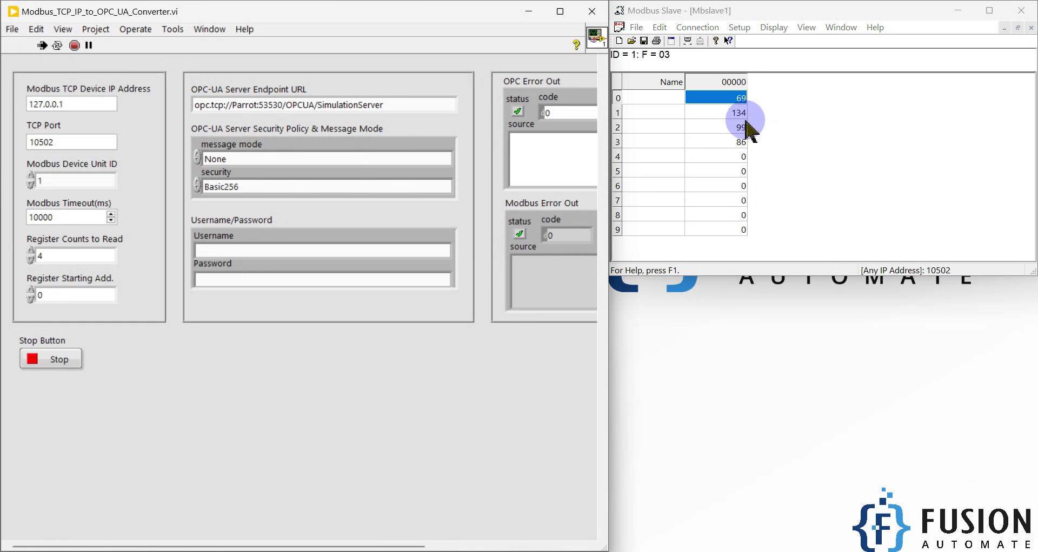
pyautogui.moveTo(447, 12); pyautogui.dragTo(476, 157)
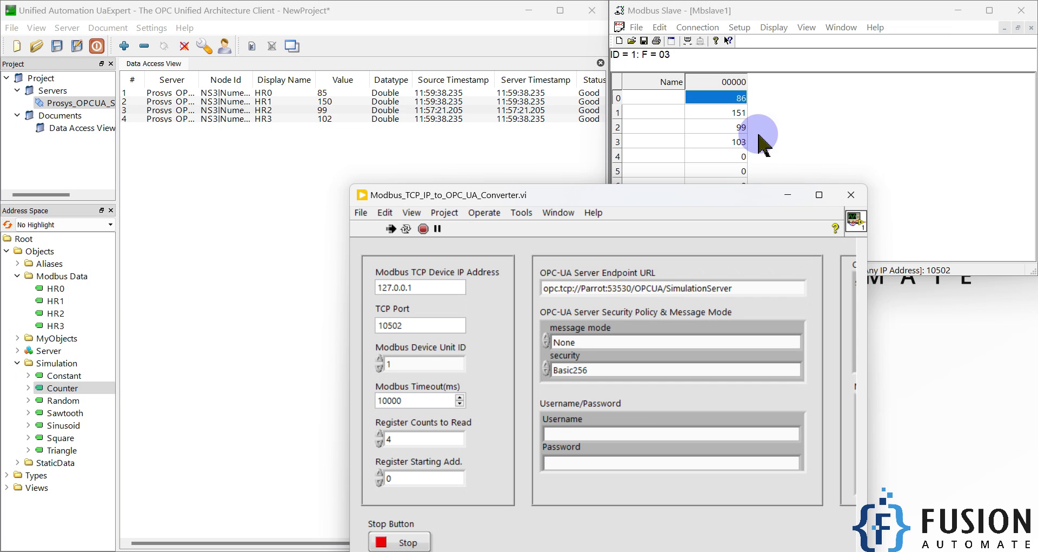
pyautogui.moveTo(709, 190); pyautogui.dragTo(492, 125)
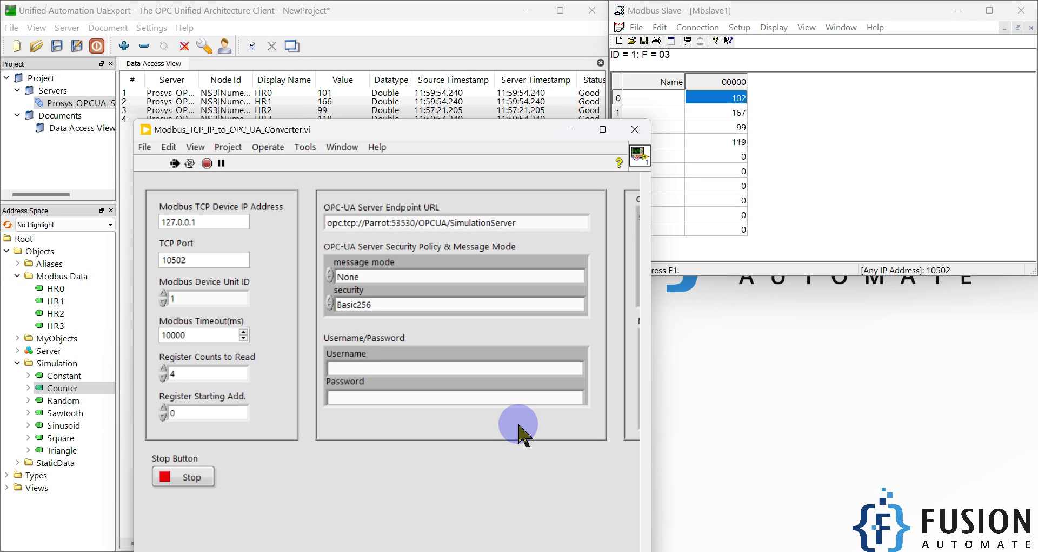
pyautogui.moveTo(410, 130); pyautogui.dragTo(442, 170)
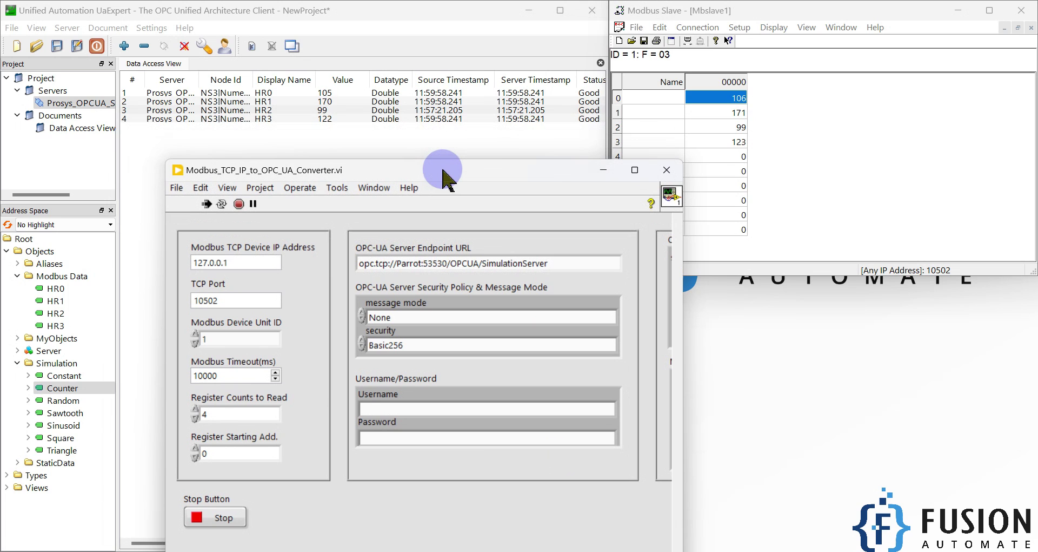